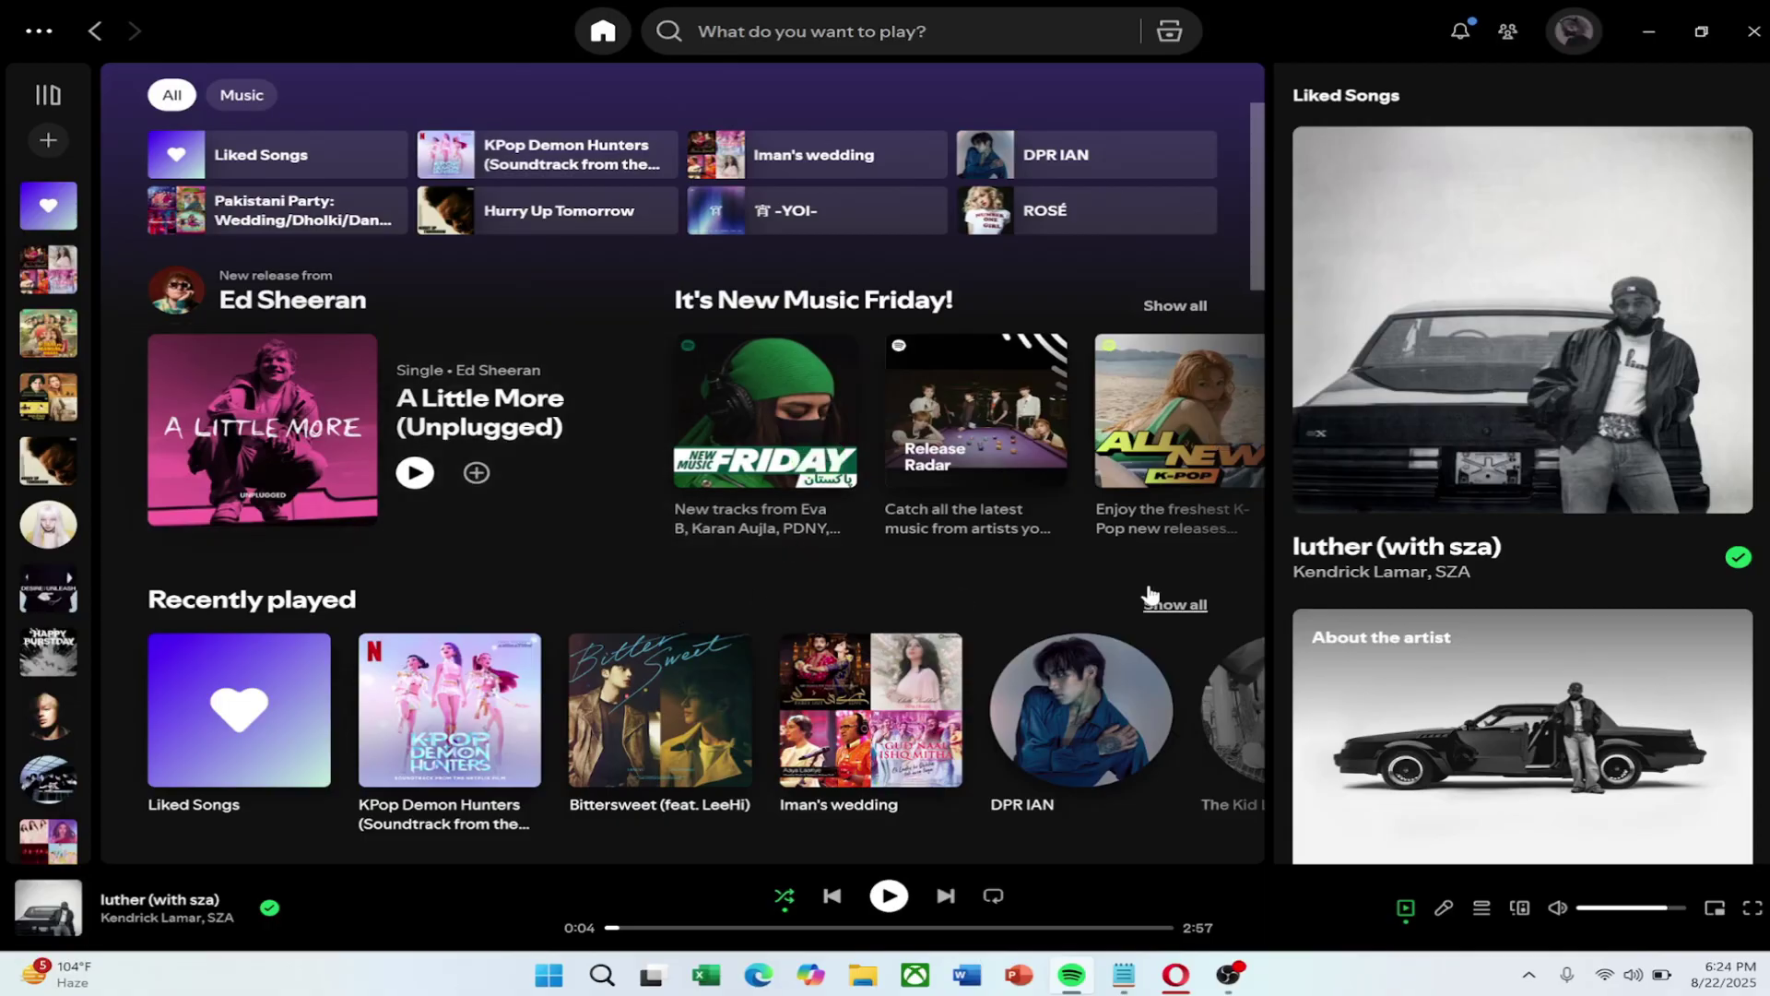
- Open the Spotify account overview page through the profile avatar's Account option
click(1575, 28)
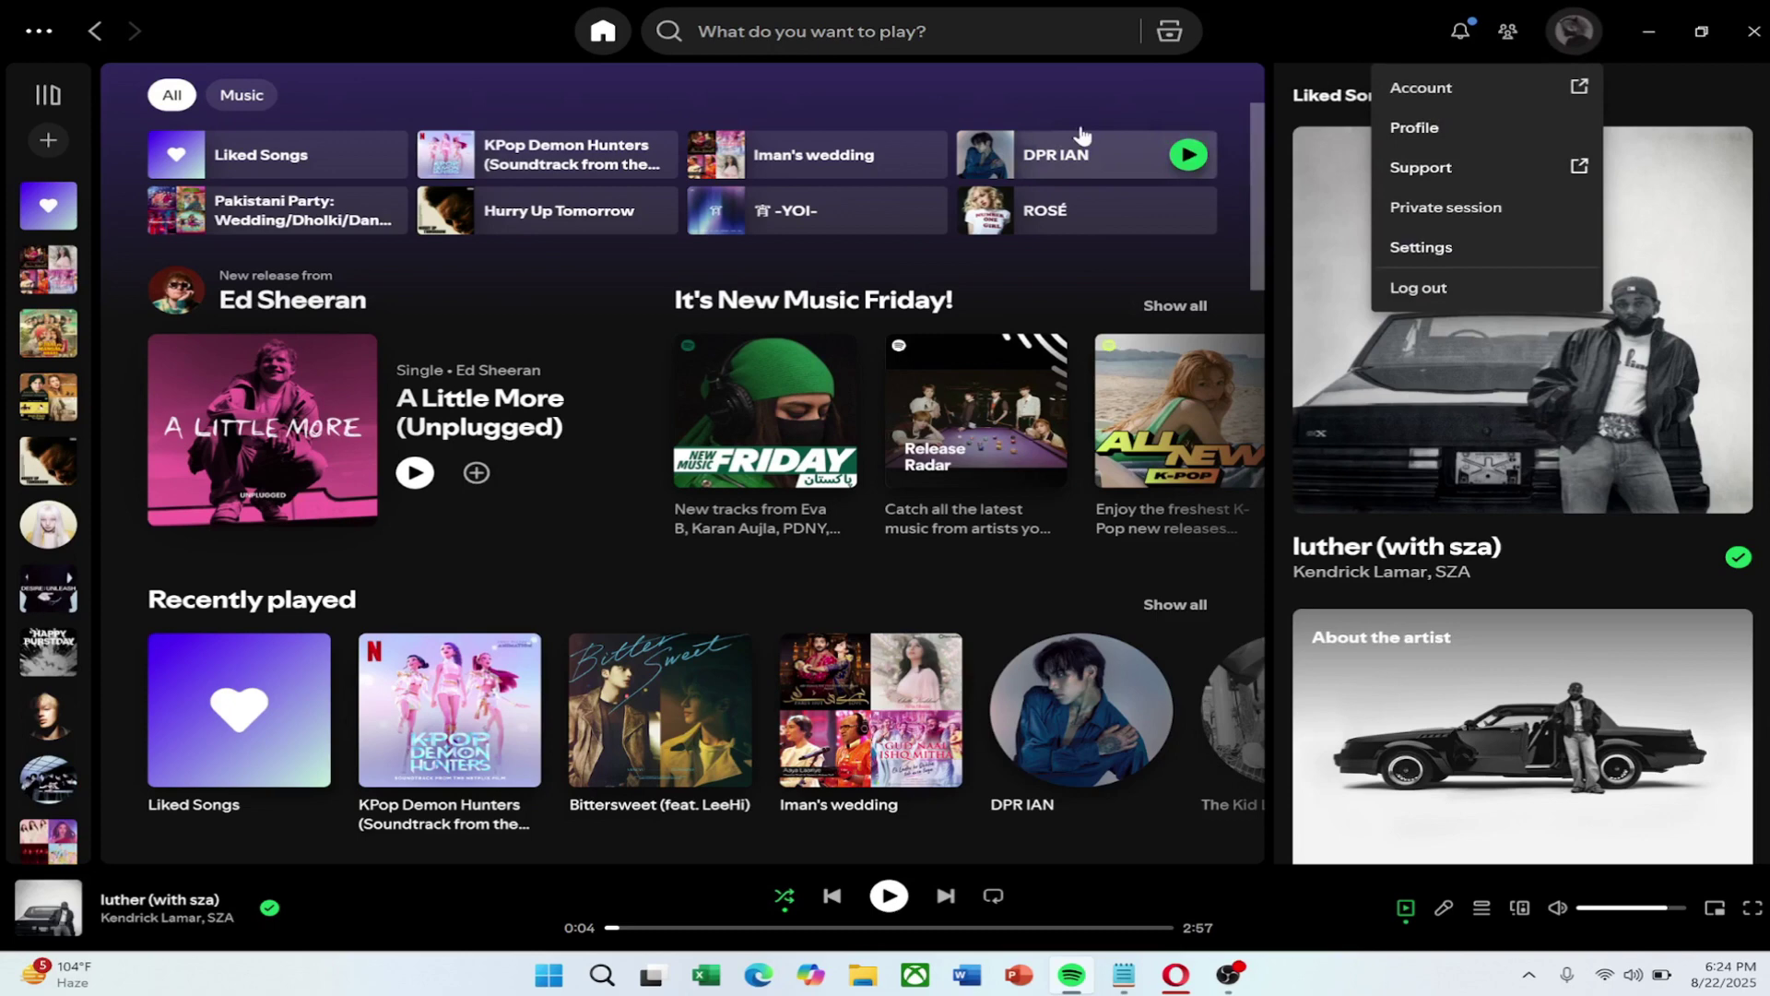
click(1307, 83)
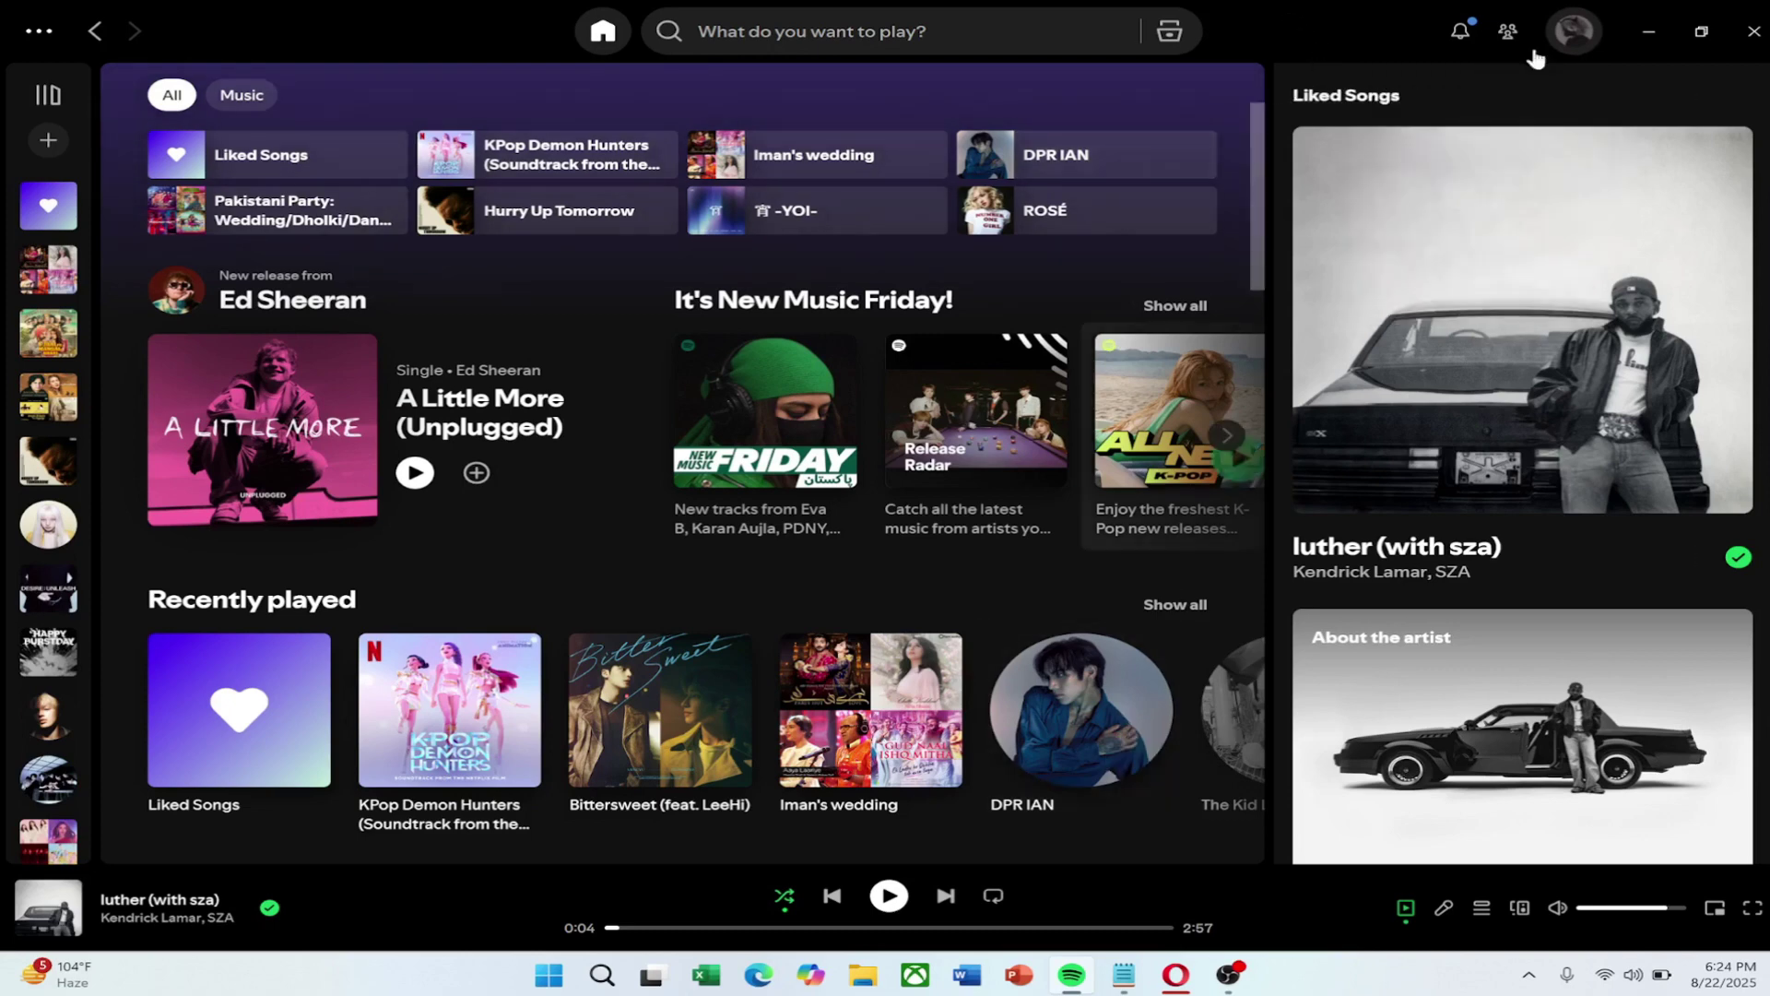
click(1584, 35)
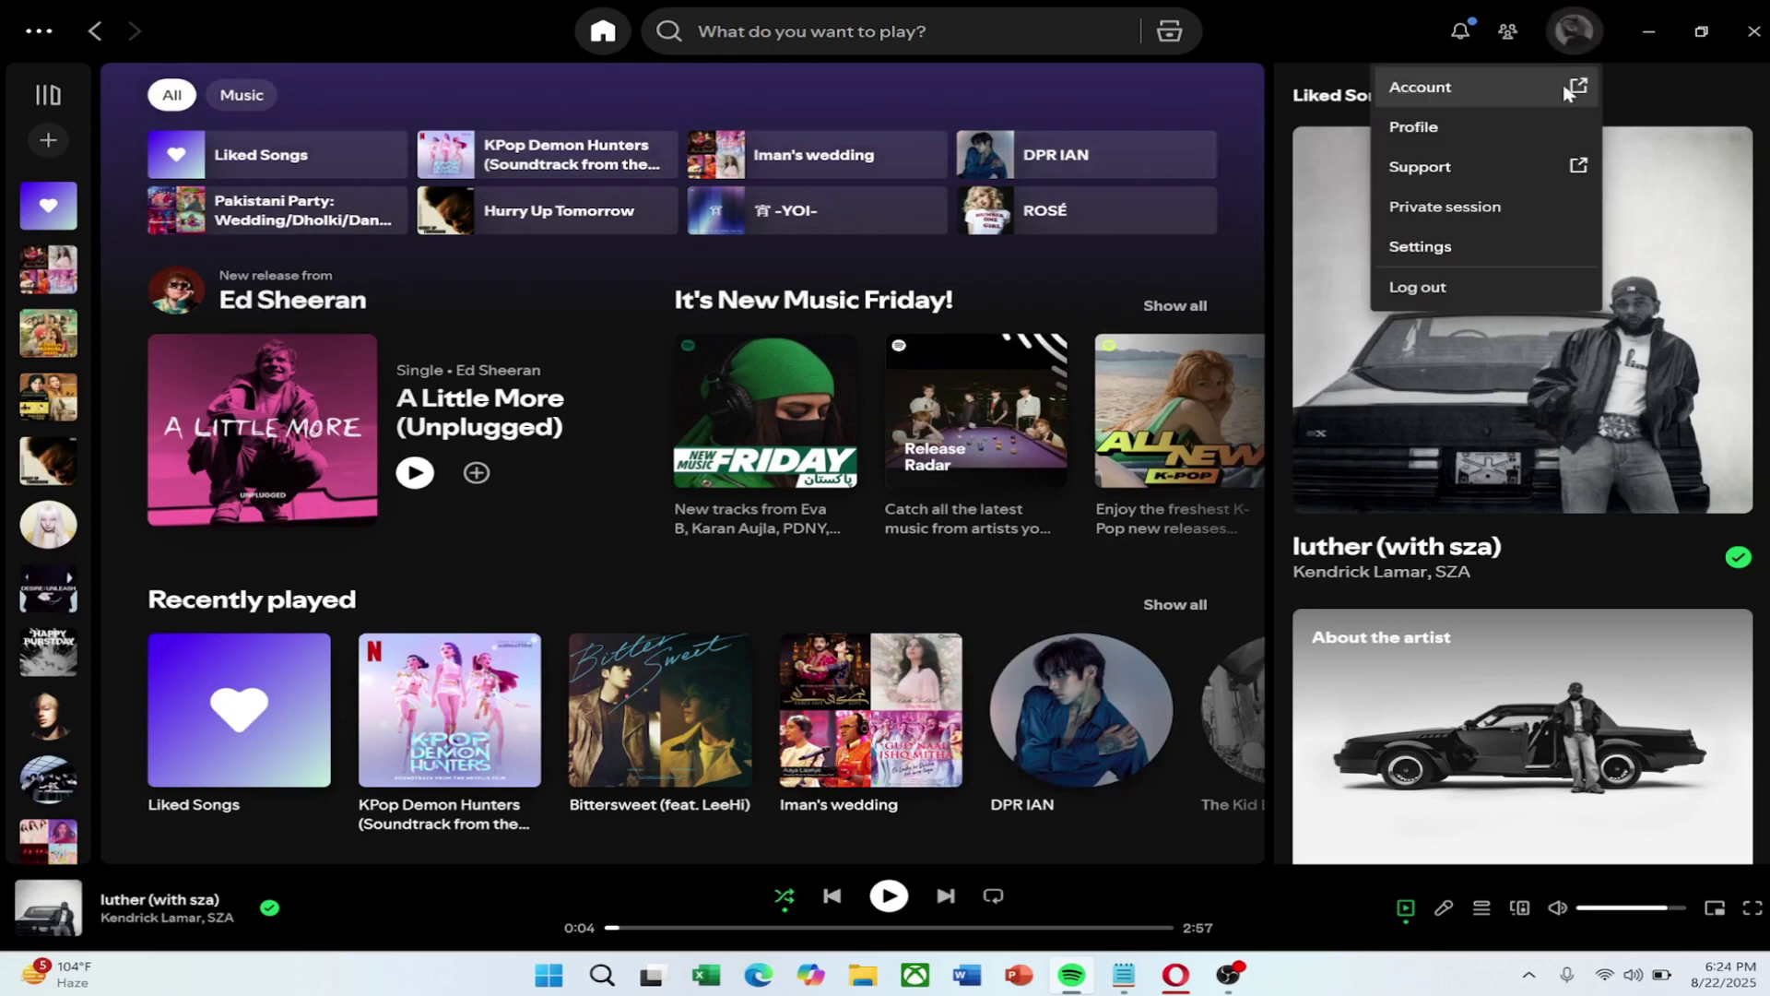
click(1456, 97)
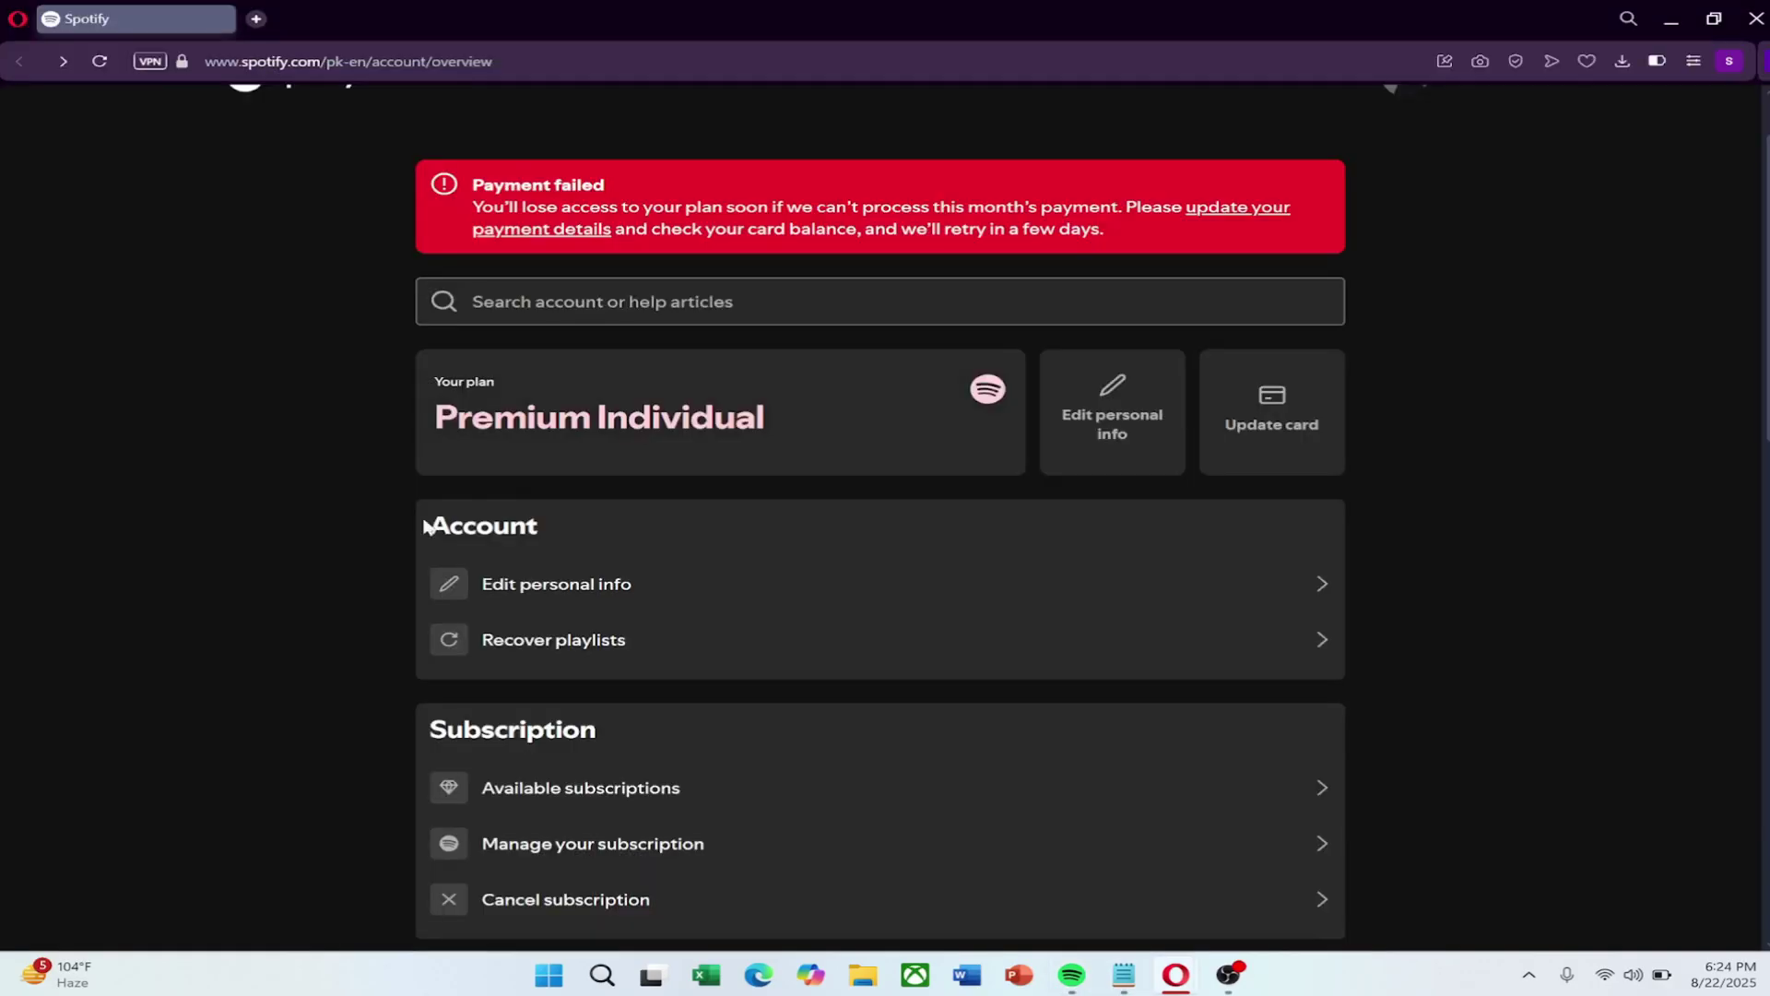
- Open the Edit personal info form to check the Country or region field (Pakistan)
drag(426, 525, 591, 538)
click(323, 587)
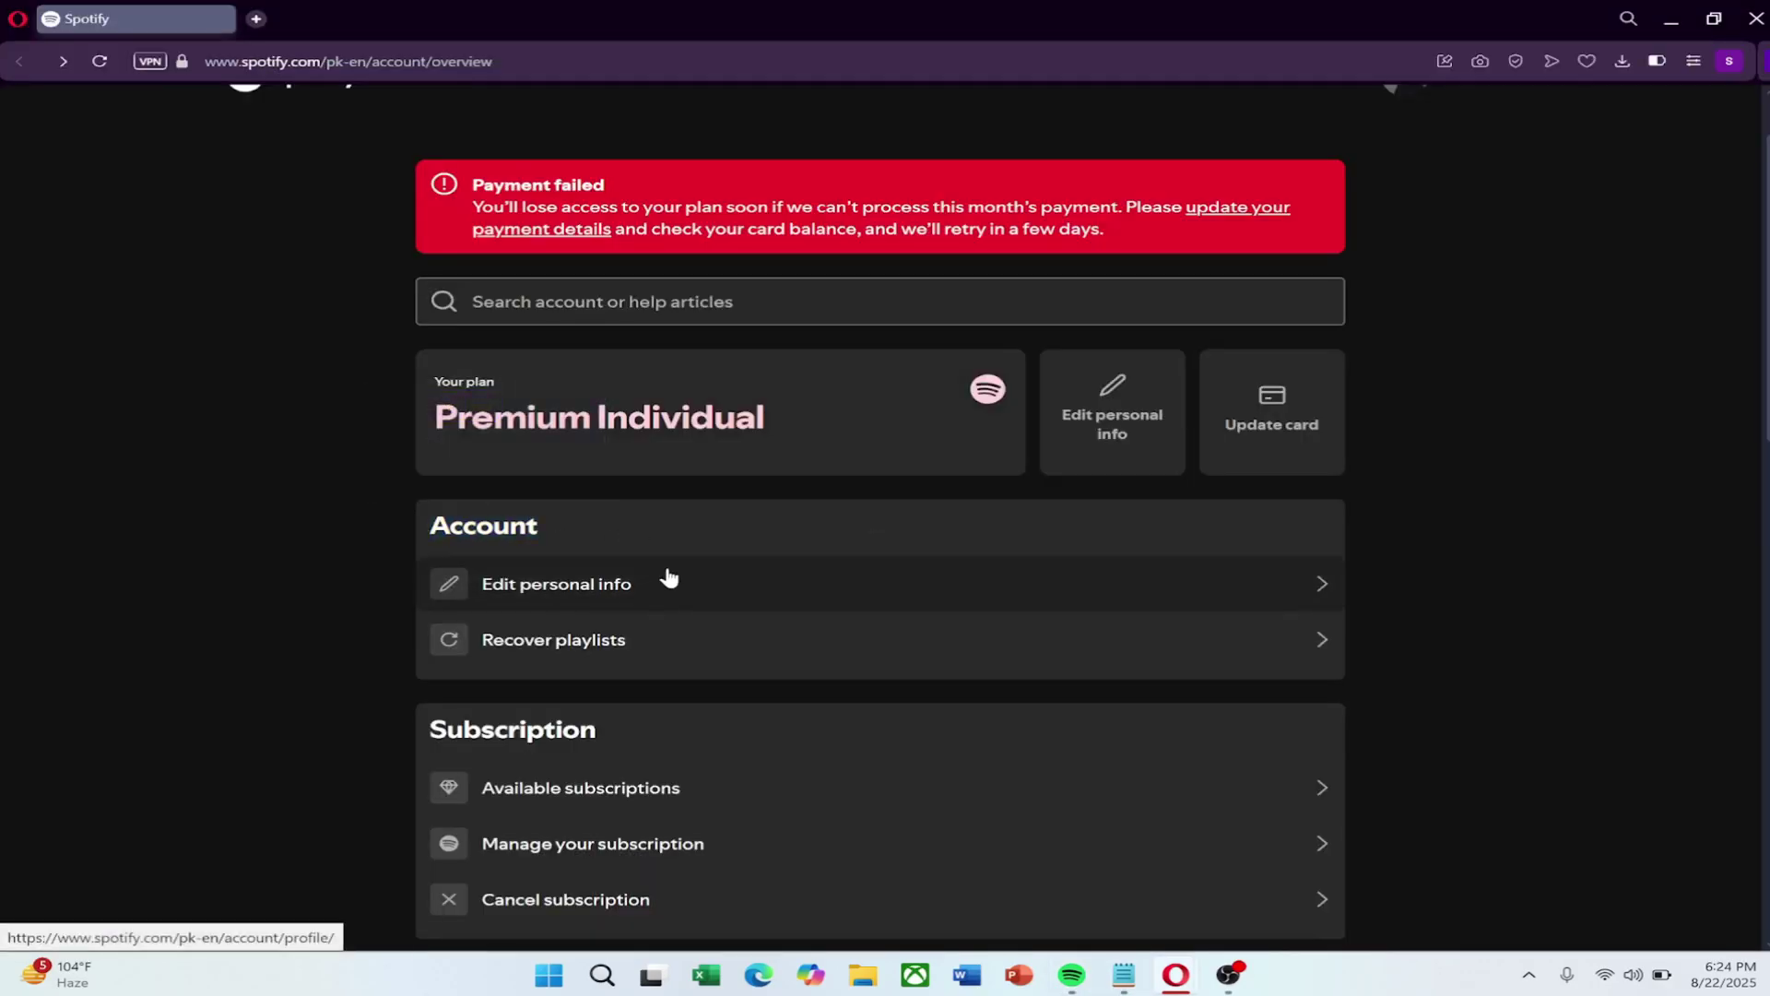
click(1143, 585)
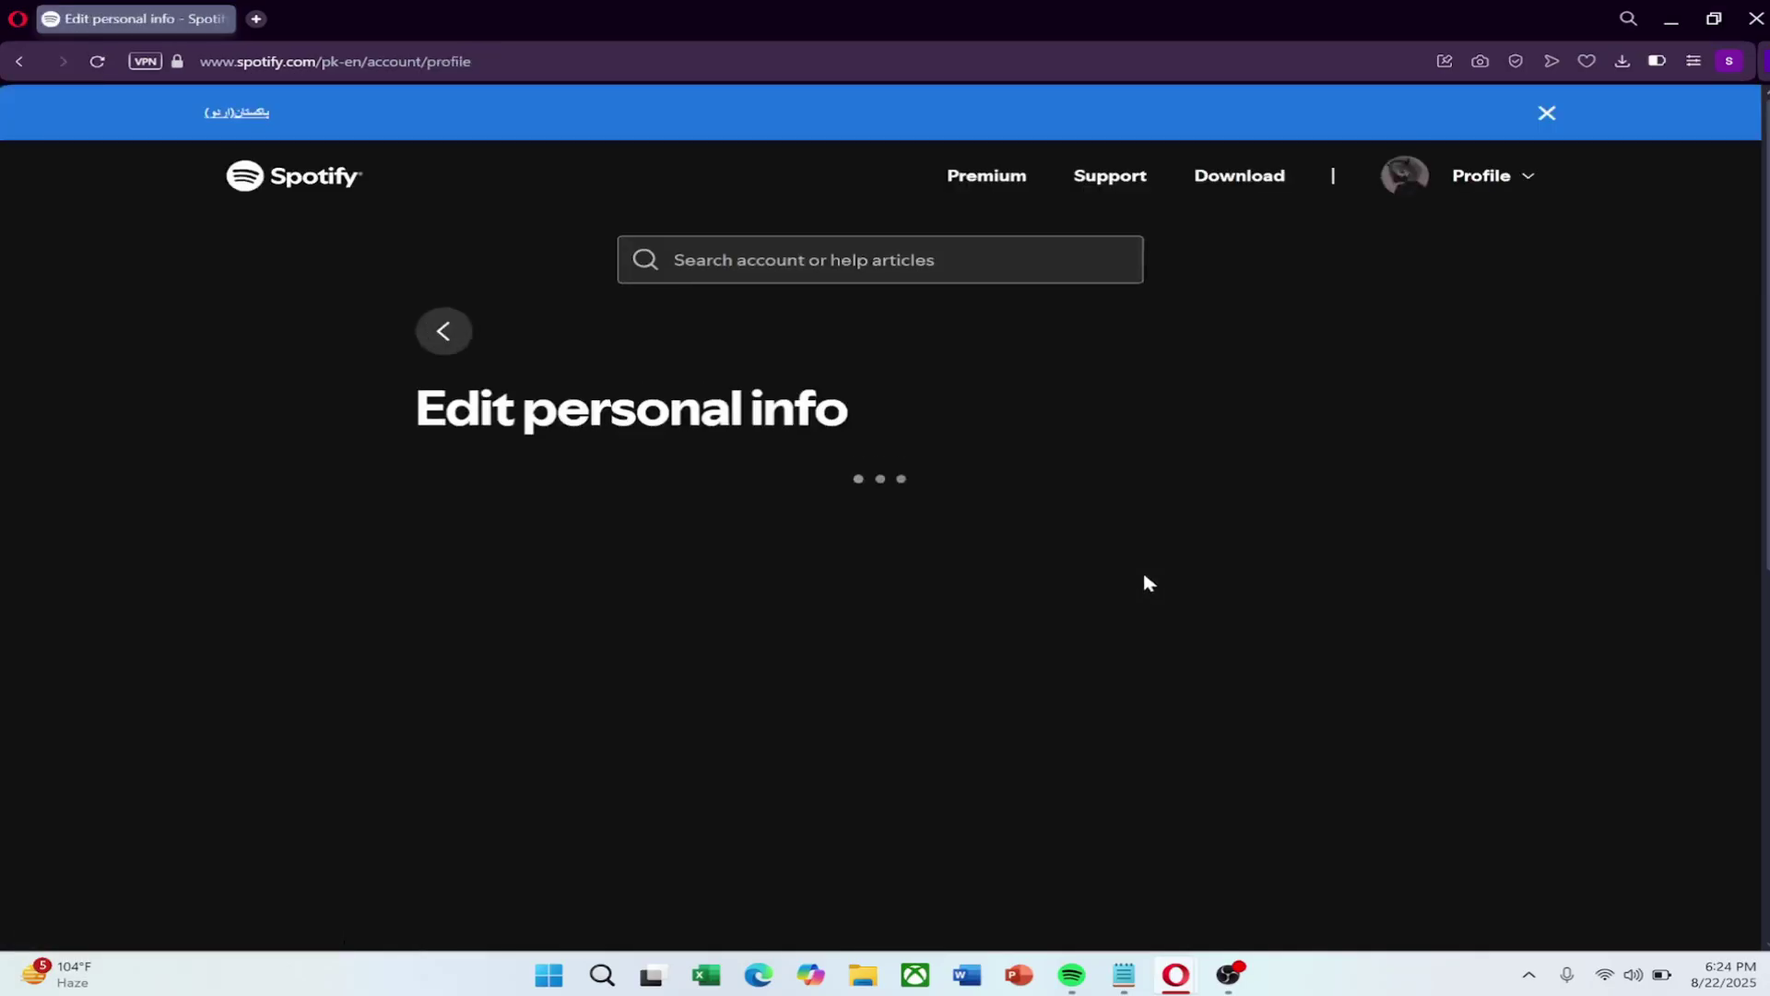
scroll(1011, 530, down, 3)
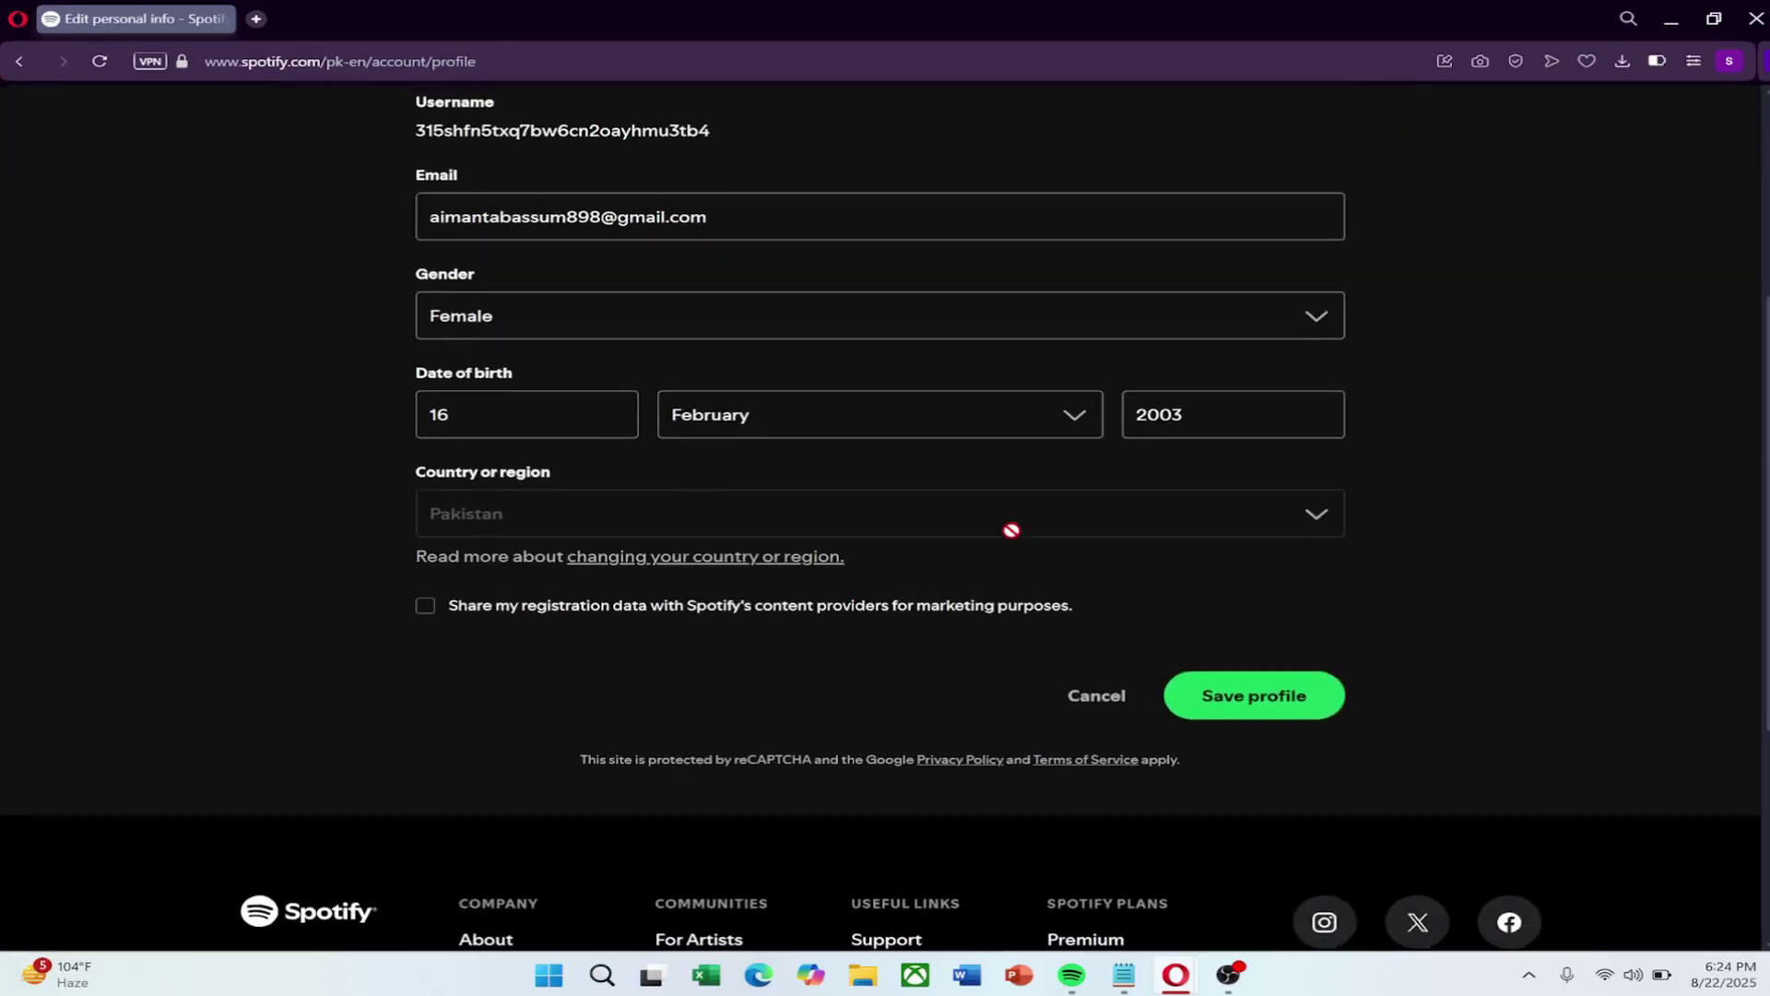
scroll(1012, 530, up, 2)
scroll(569, 638, down, 1)
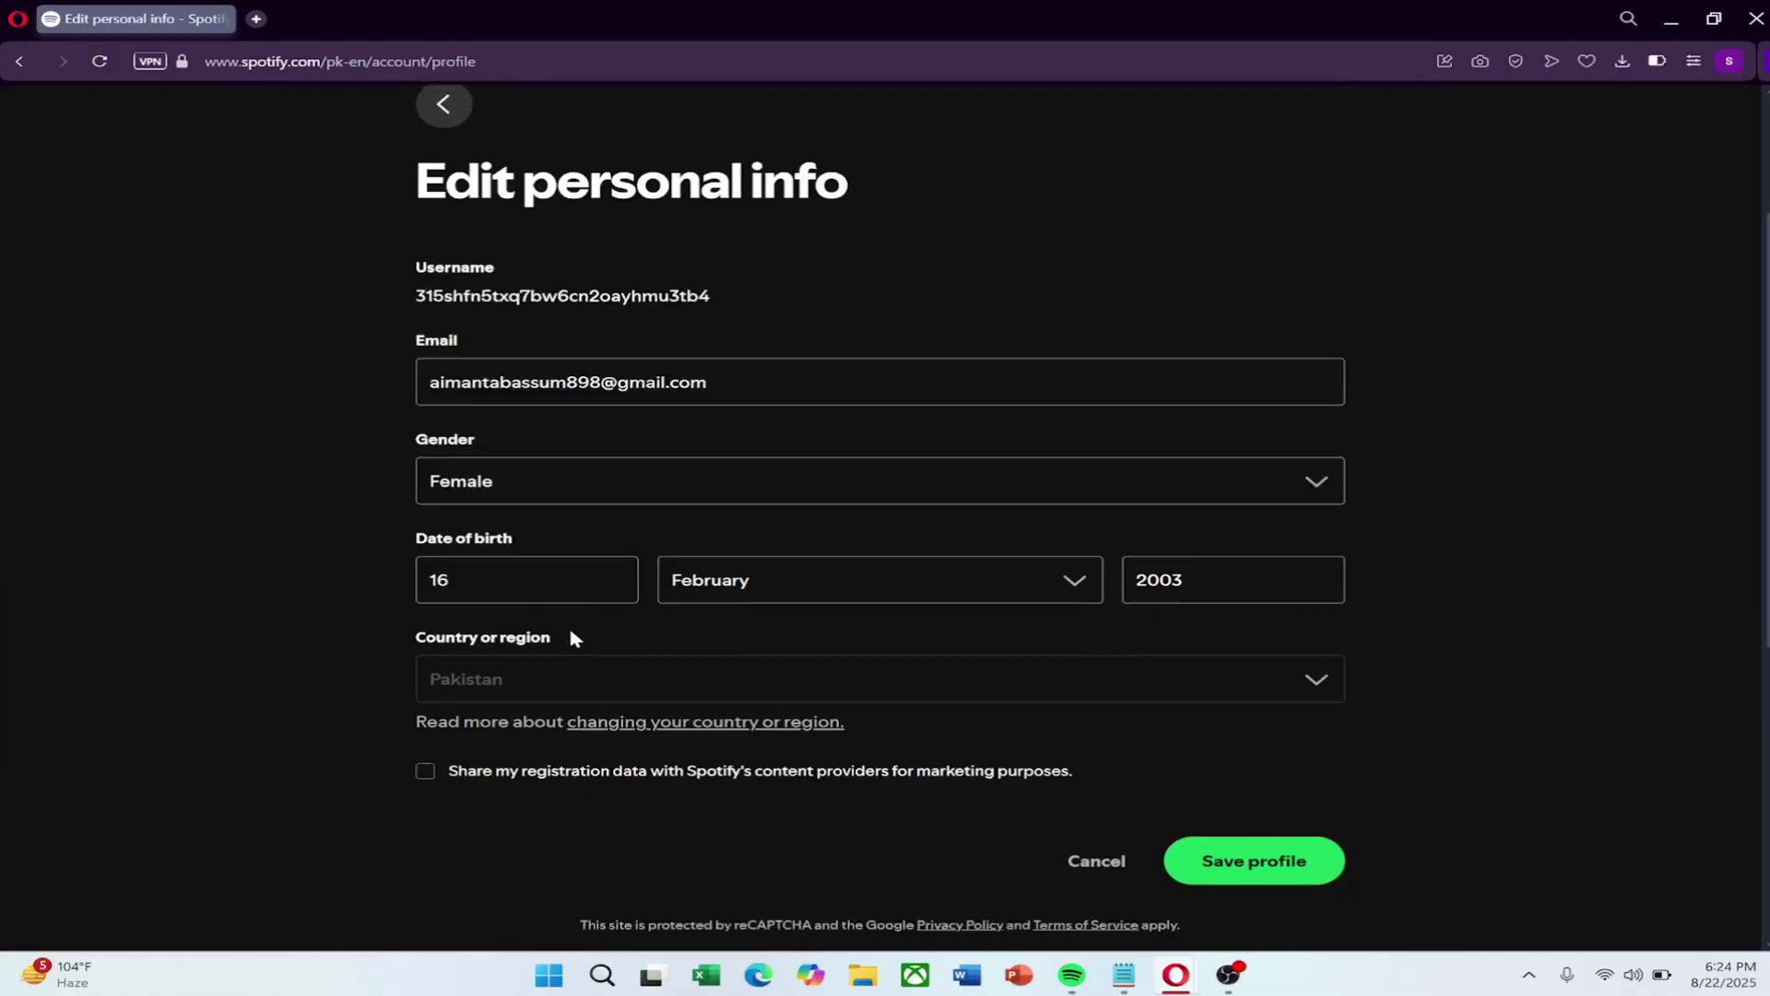
scroll(569, 637, down, 2)
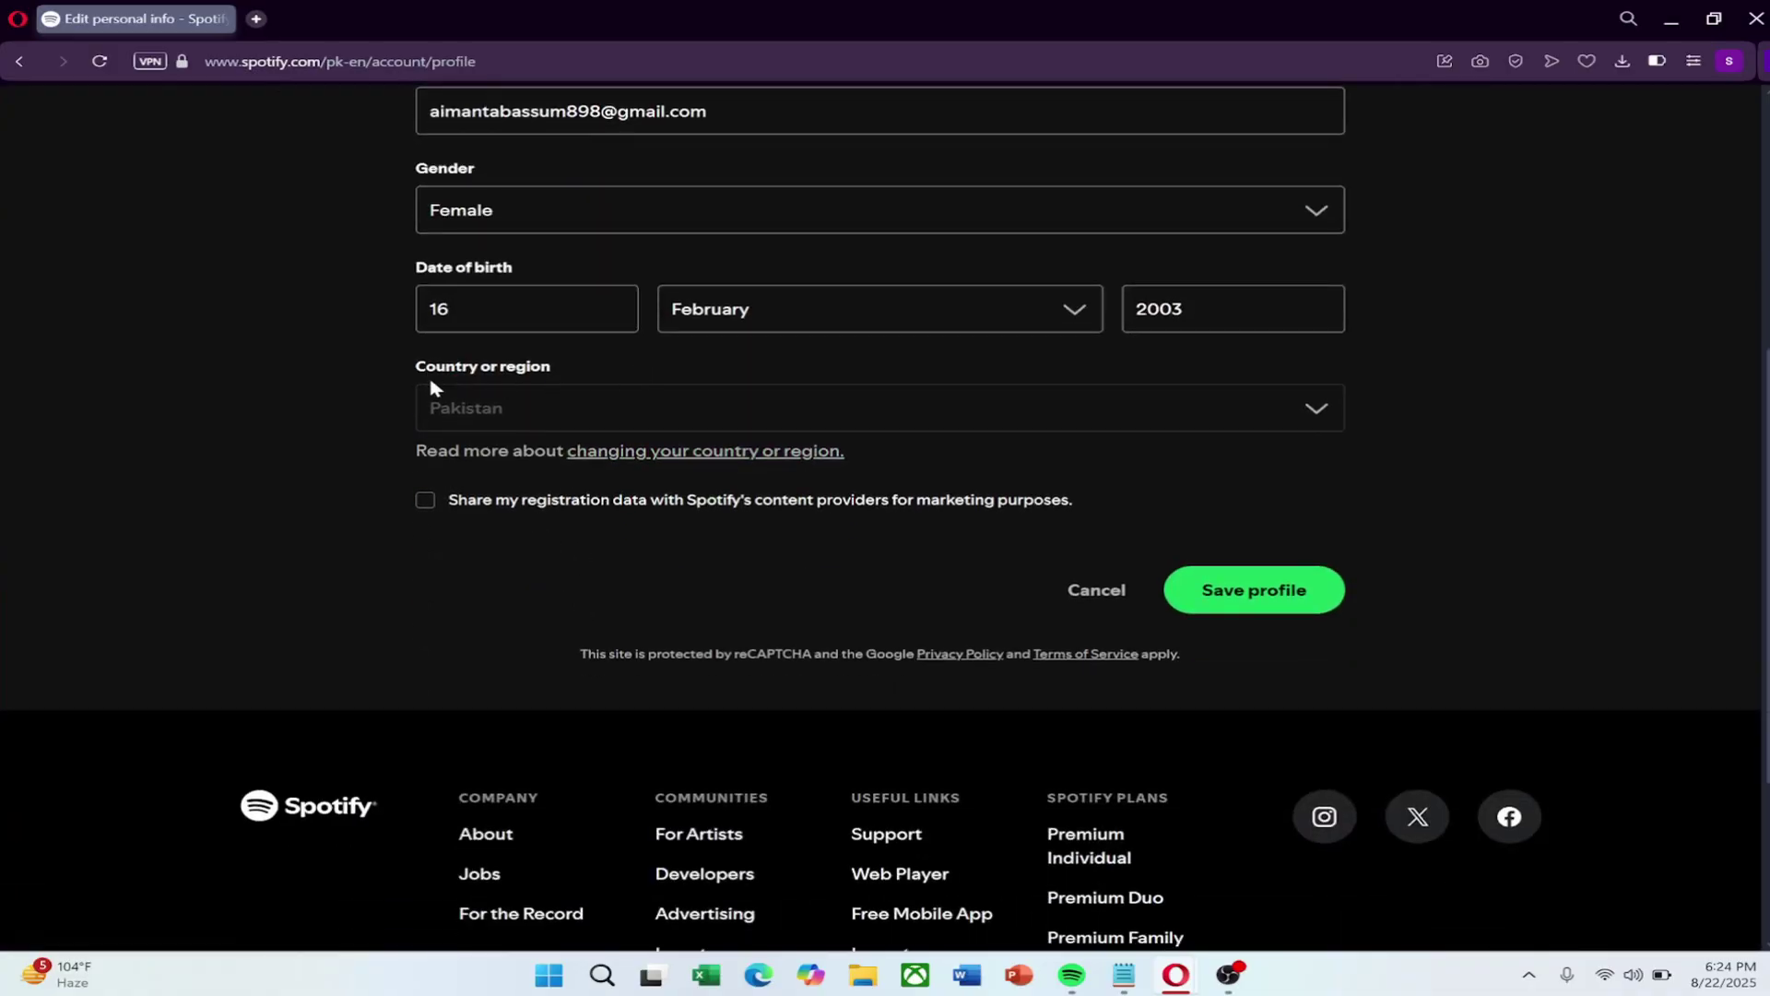
scroll(511, 423, up, 2)
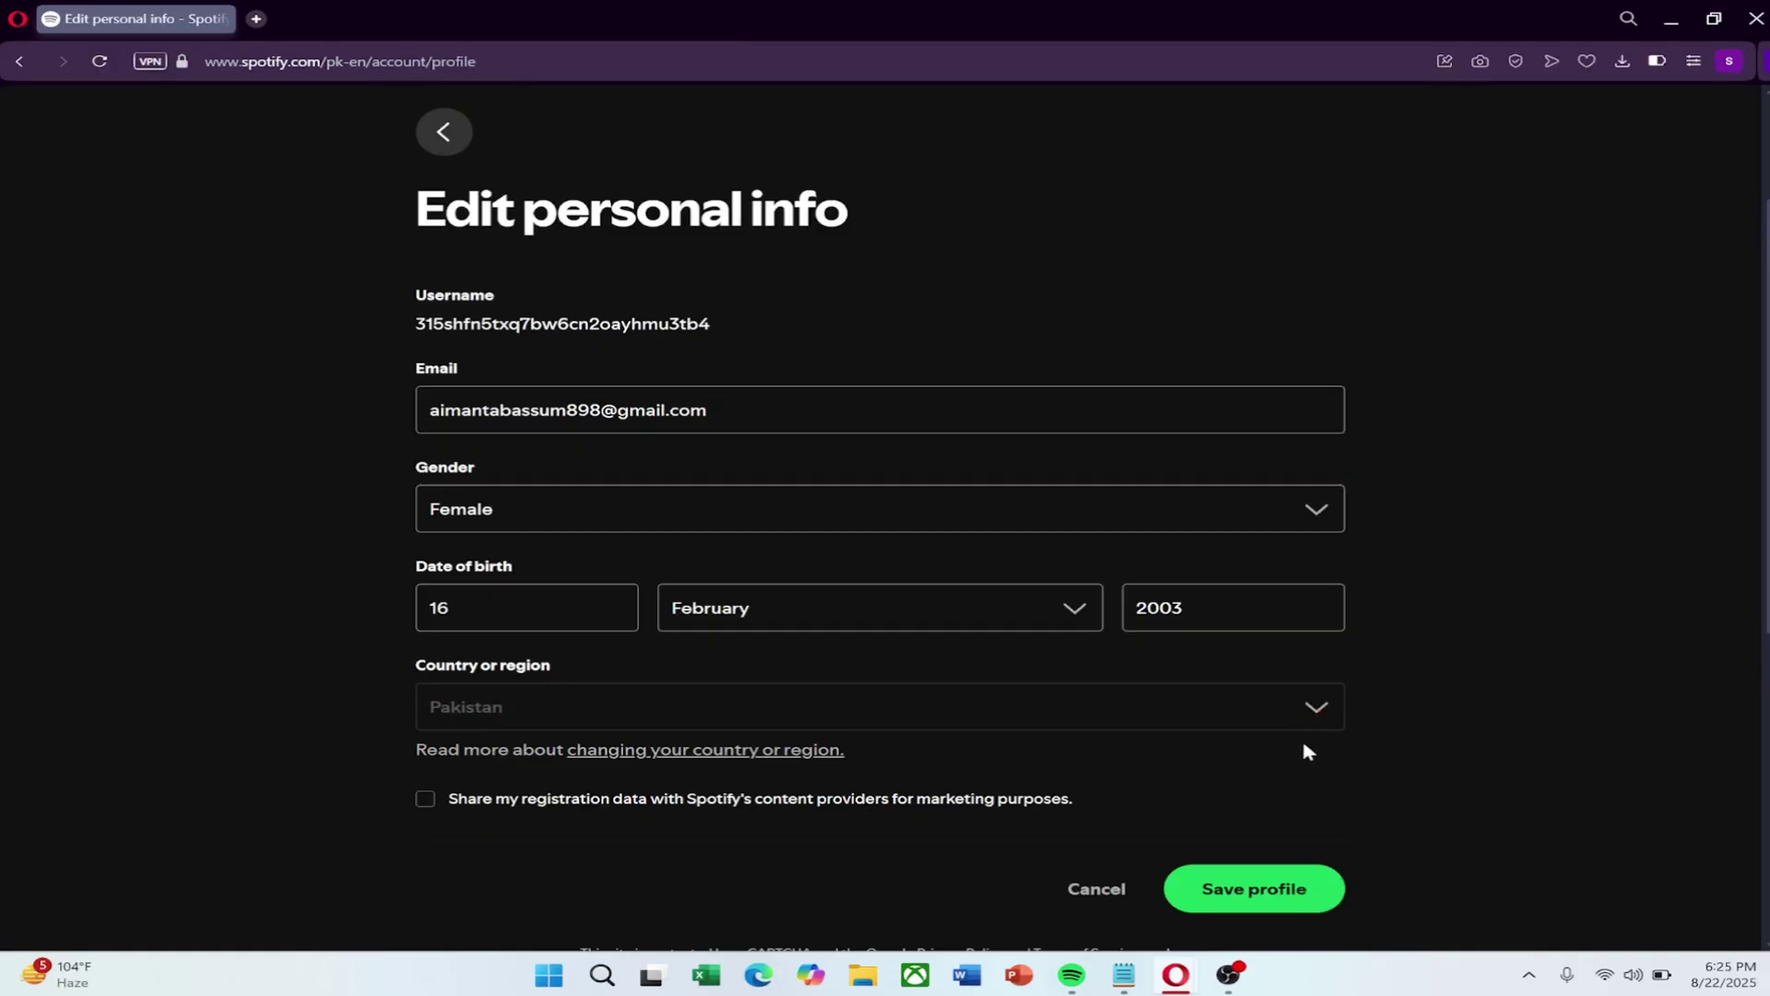
scroll(1117, 793, up, 1)
scroll(1128, 780, down, 1)
scroll(1117, 794, up, 1)
scroll(1128, 775, down, 1)
scroll(1281, 799, up, 1)
scroll(1282, 798, down, 1)
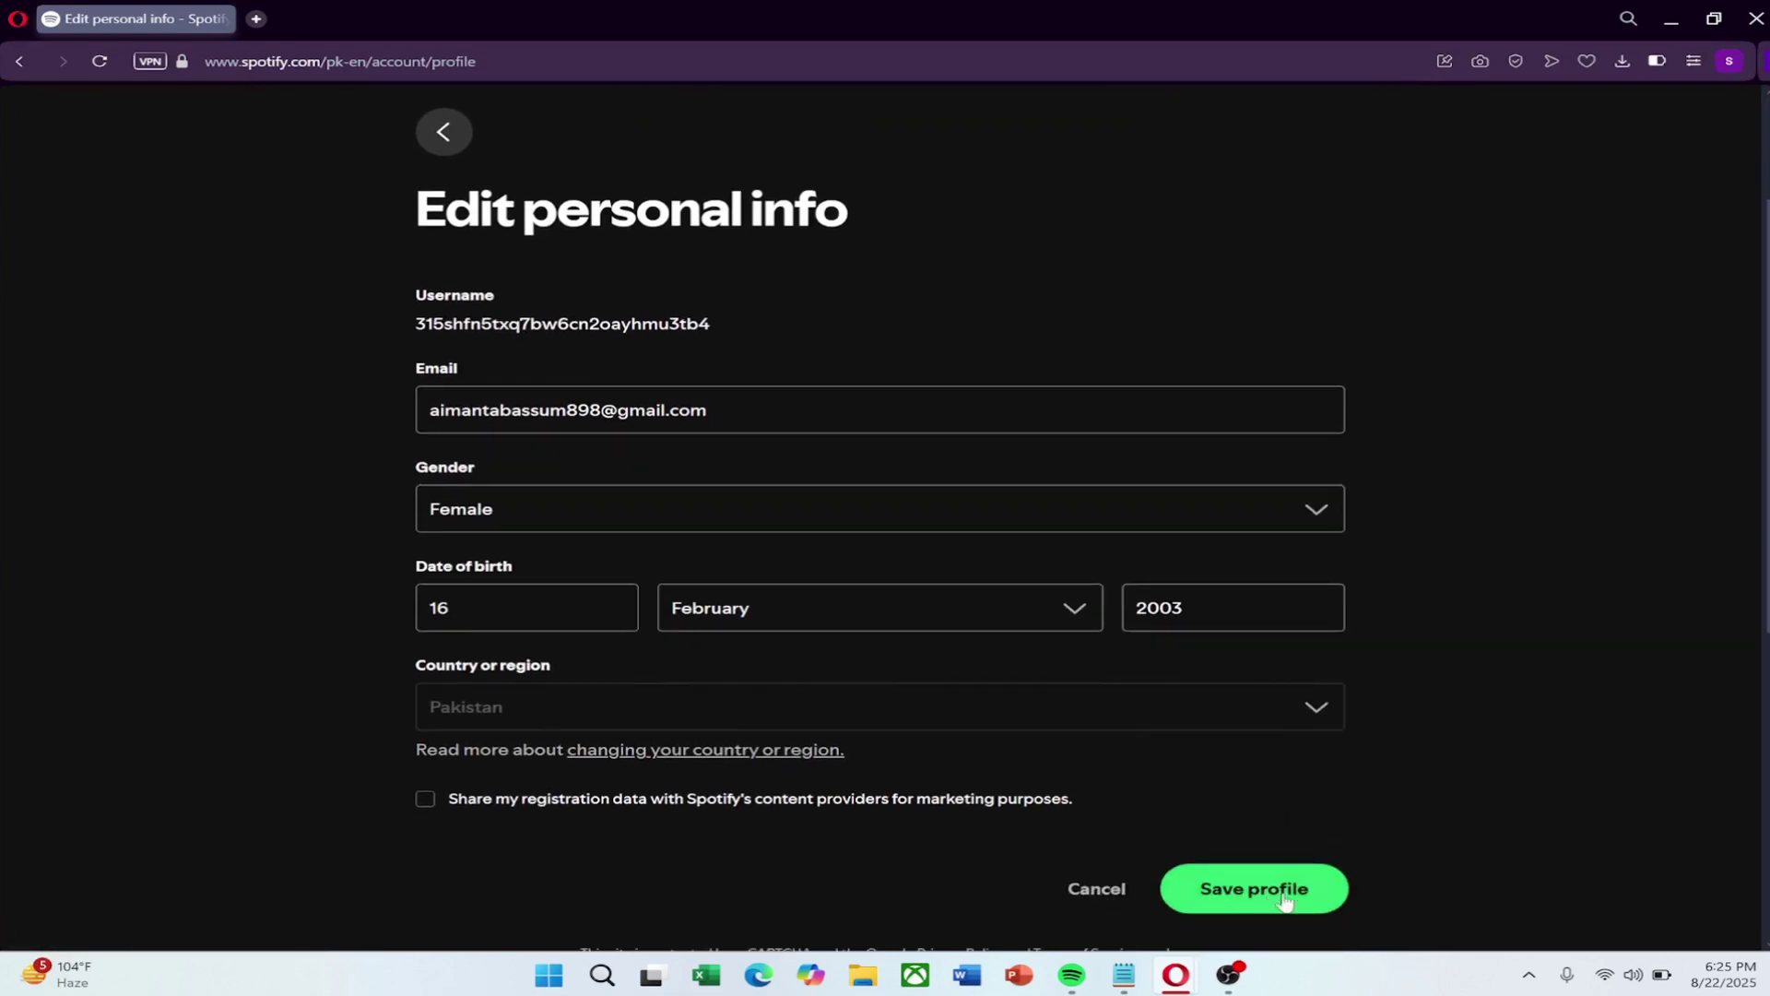
scroll(1237, 861, up, 1)
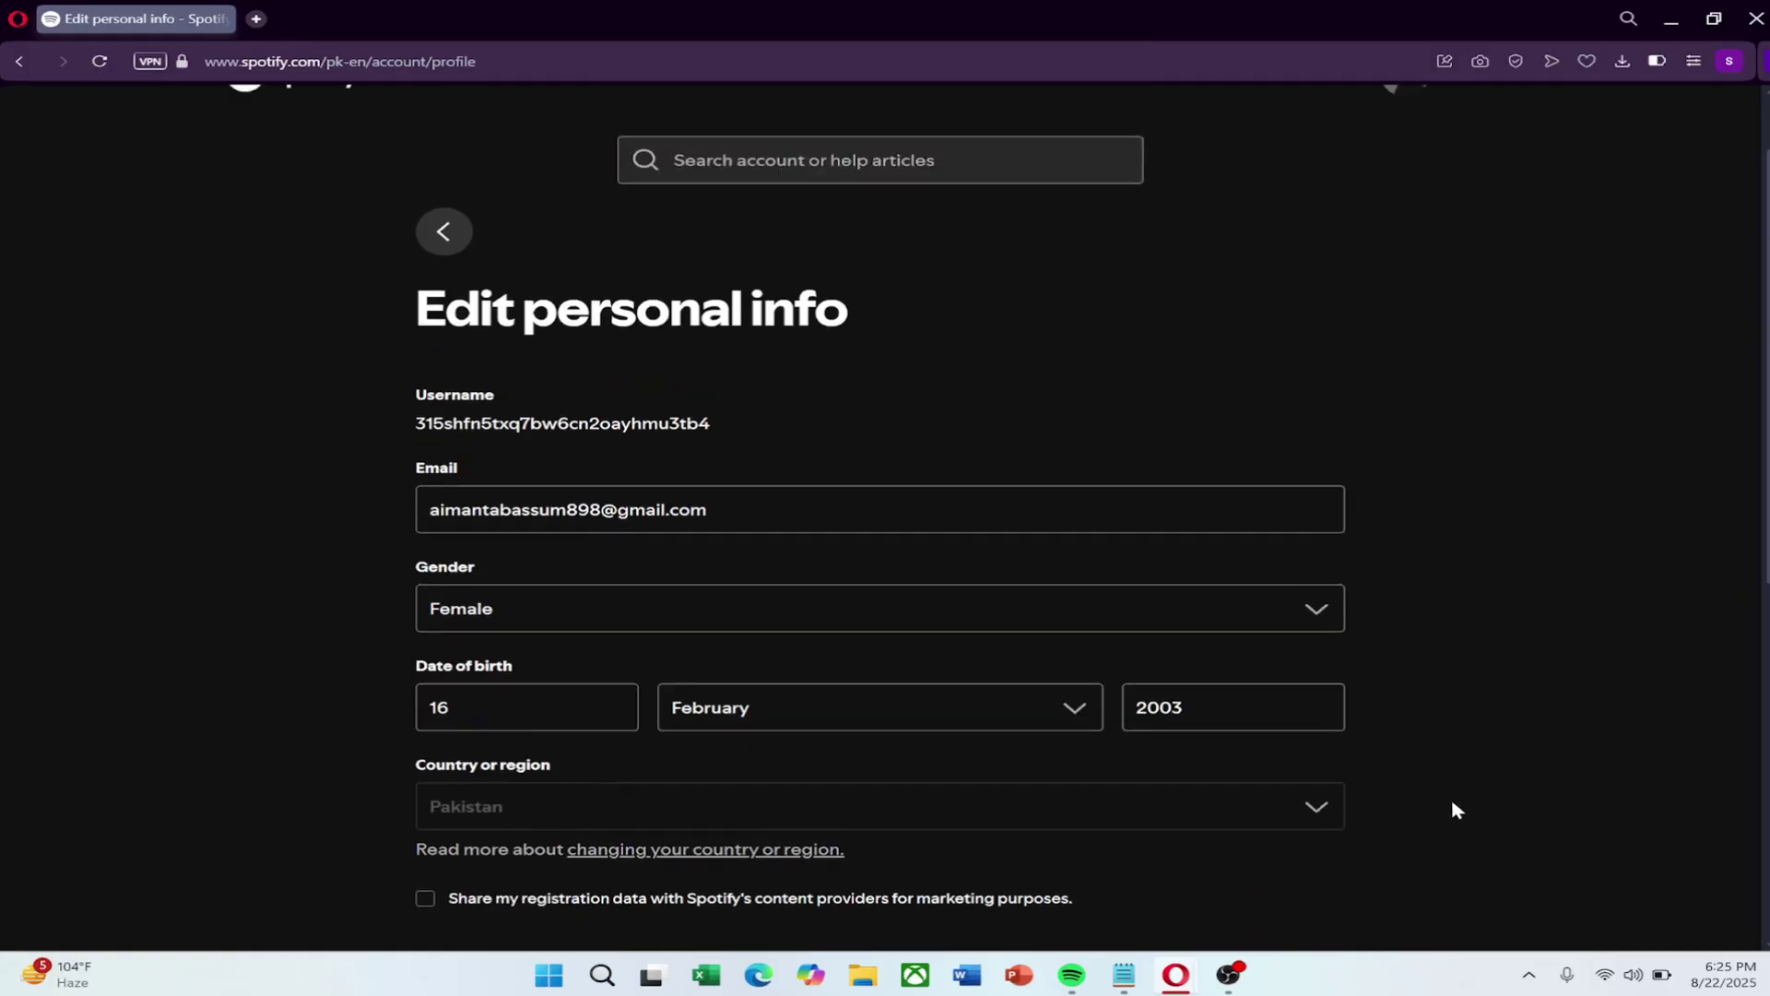
scroll(1460, 797, up, 1)
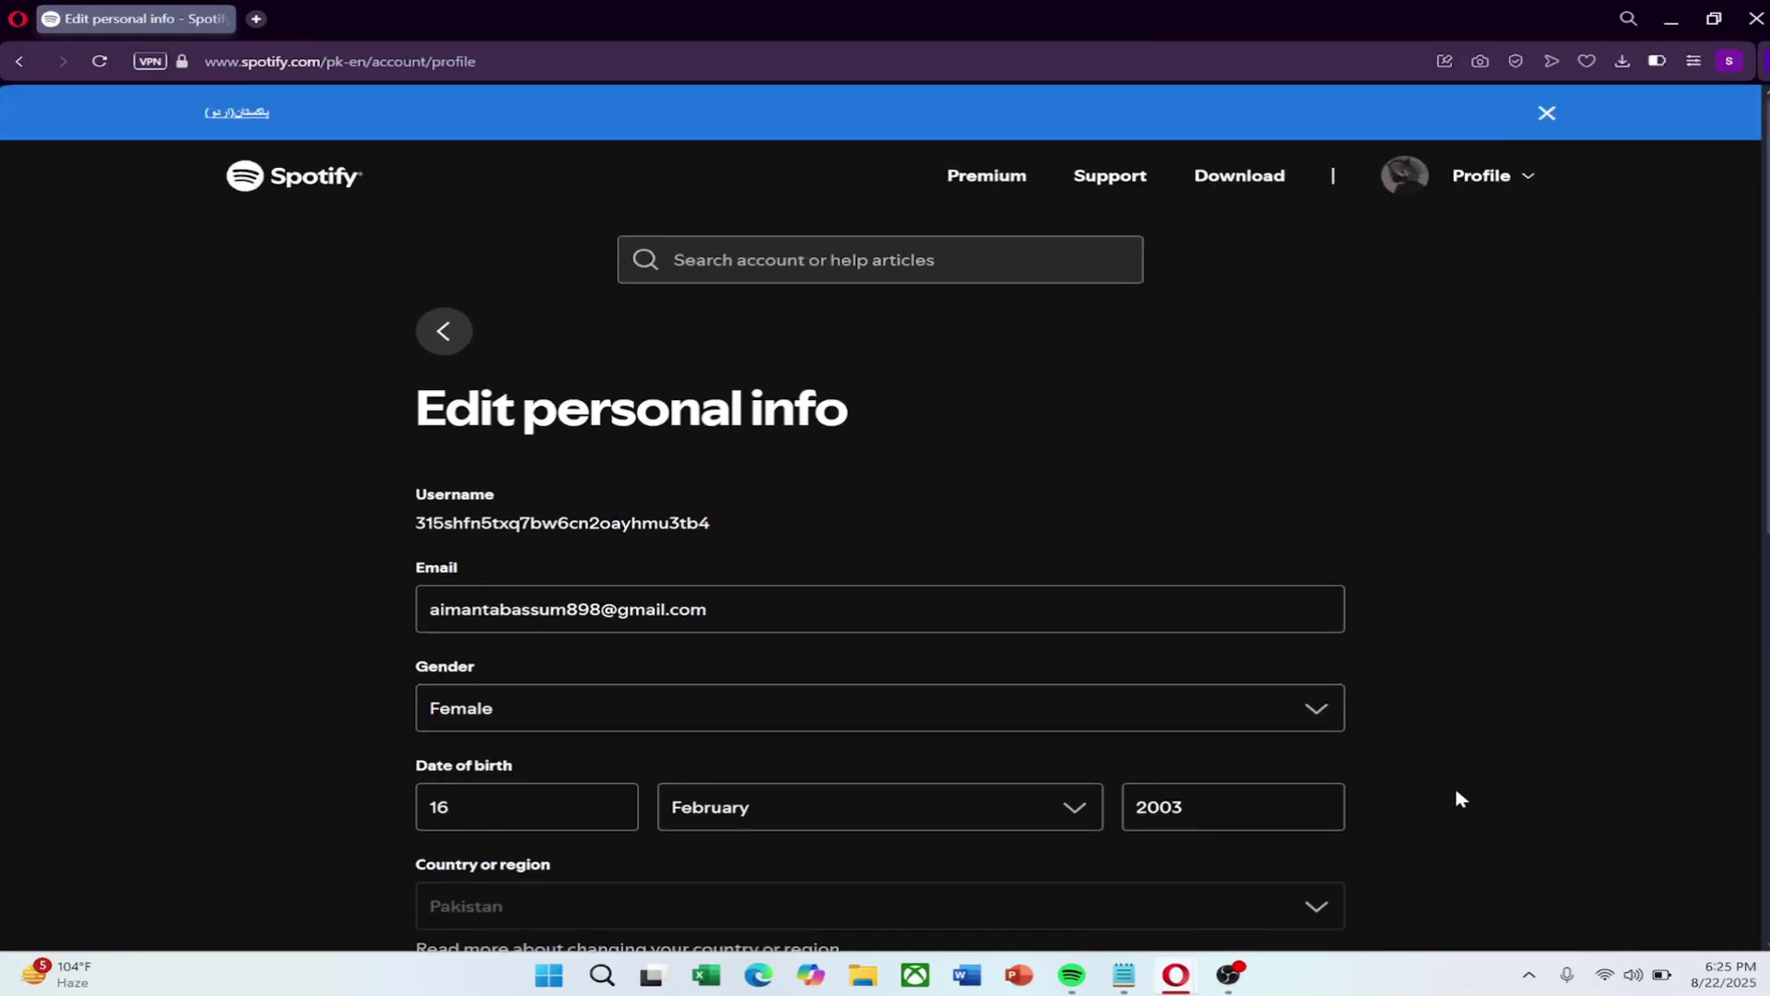
scroll(1459, 798, down, 1)
scroll(1459, 797, down, 1)
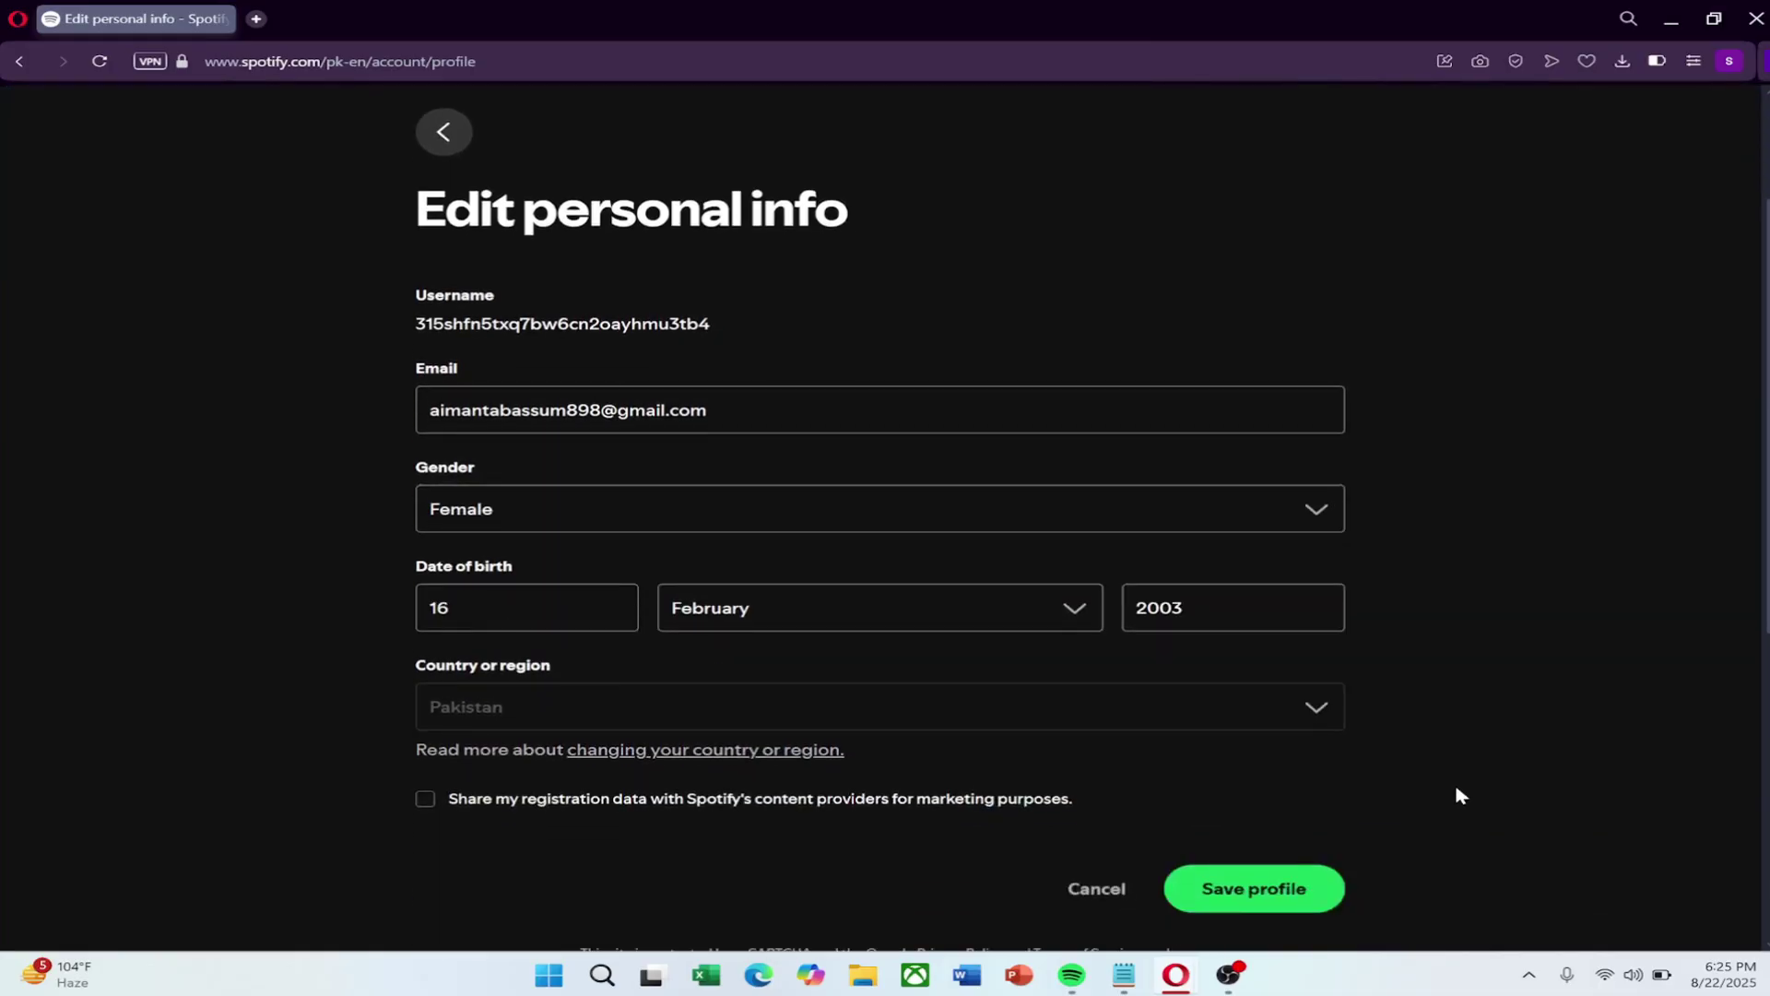
scroll(1454, 715, up, 2)
scroll(1453, 716, down, 2)
scroll(1454, 715, down, 1)
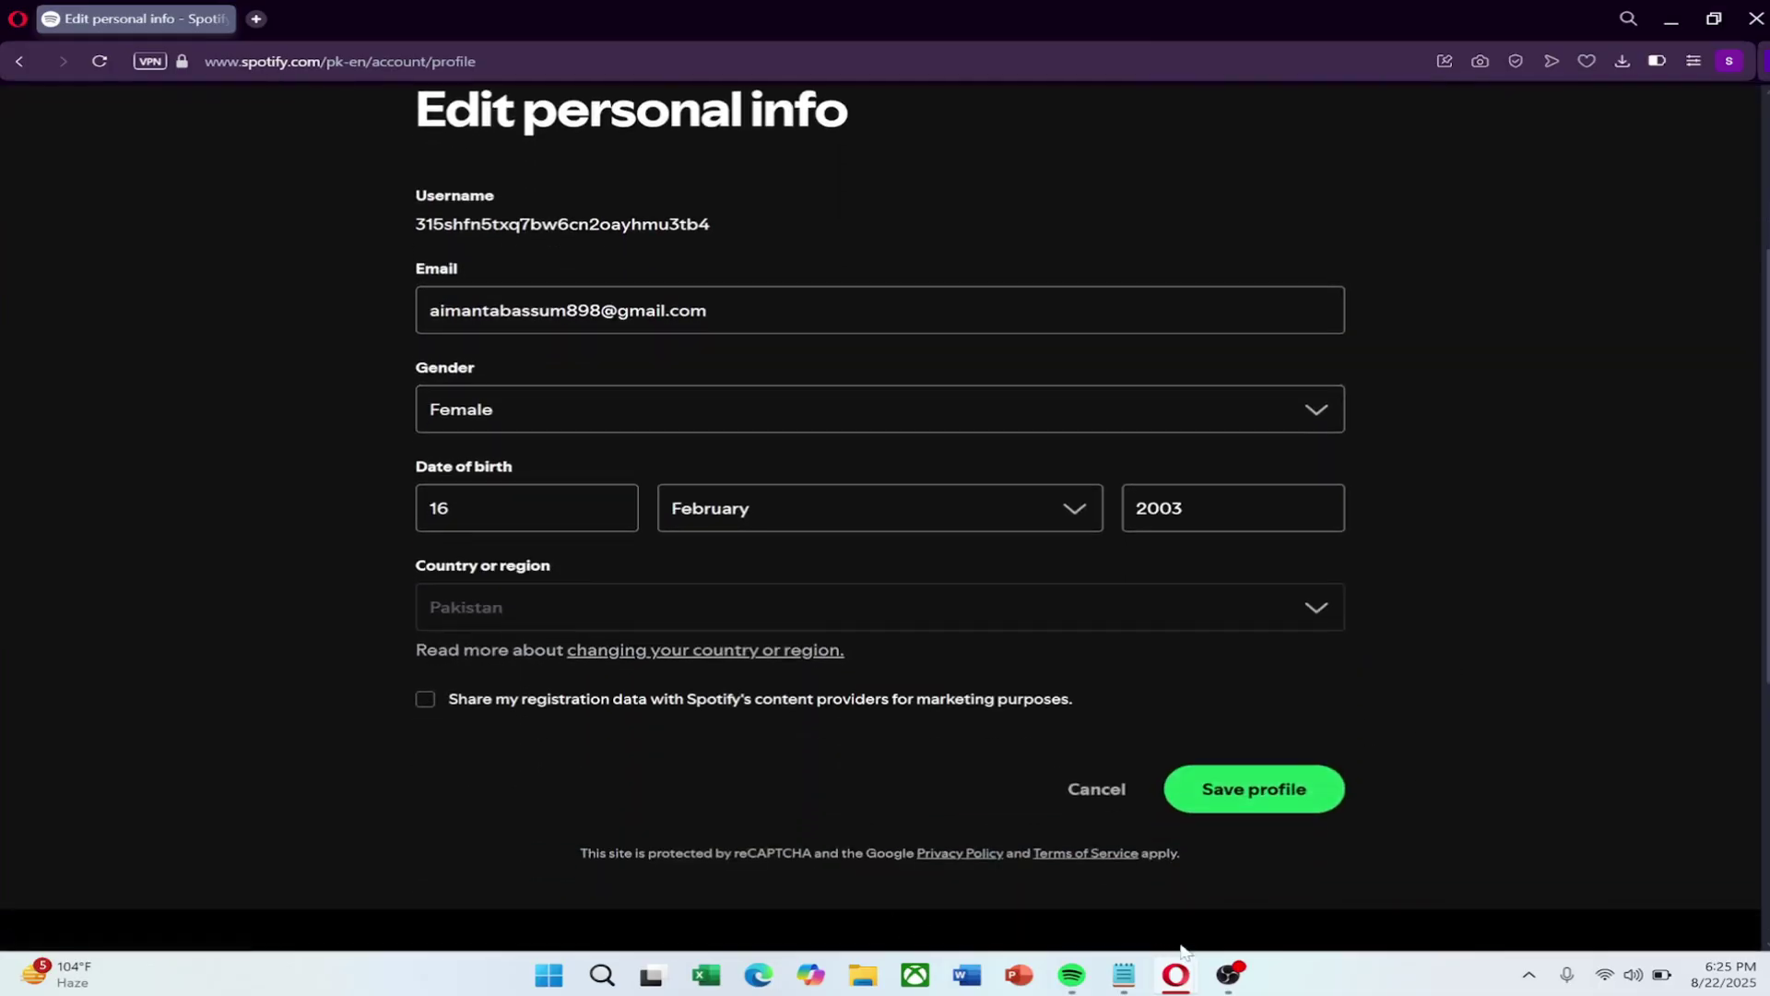
mouse_move(1072, 975)
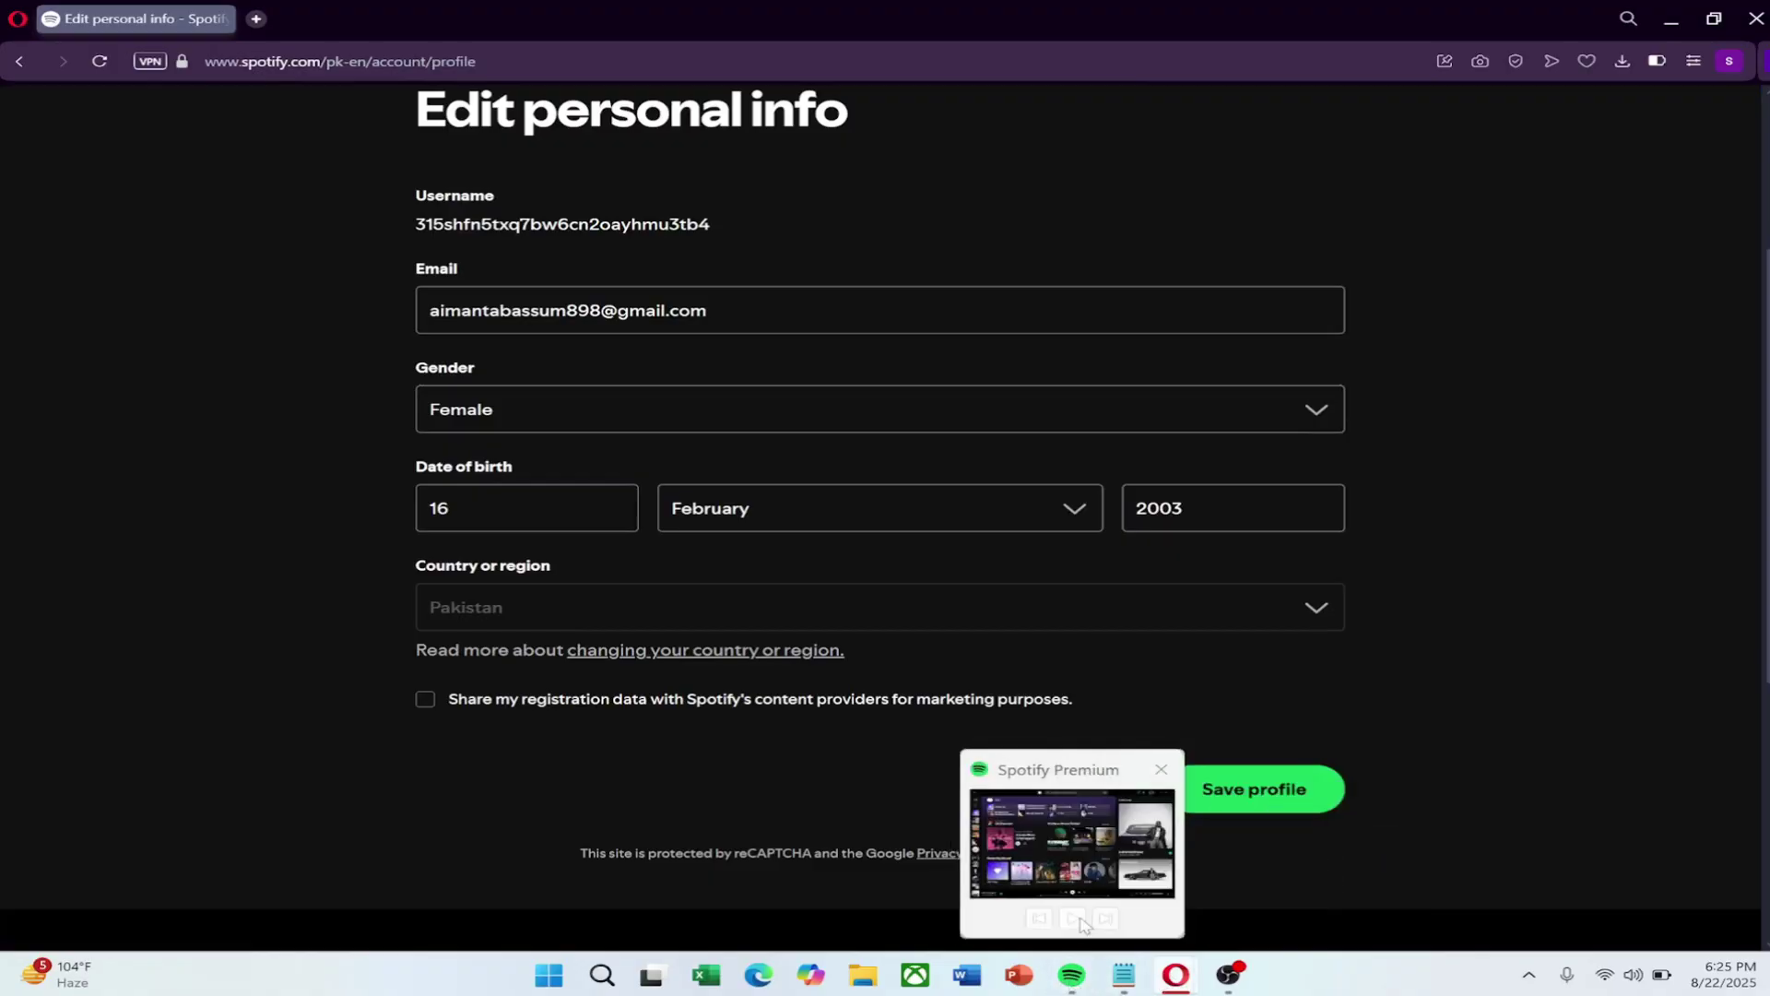
- Return to the Spotify app, then start an app search from the Start menu's All list
click(1083, 885)
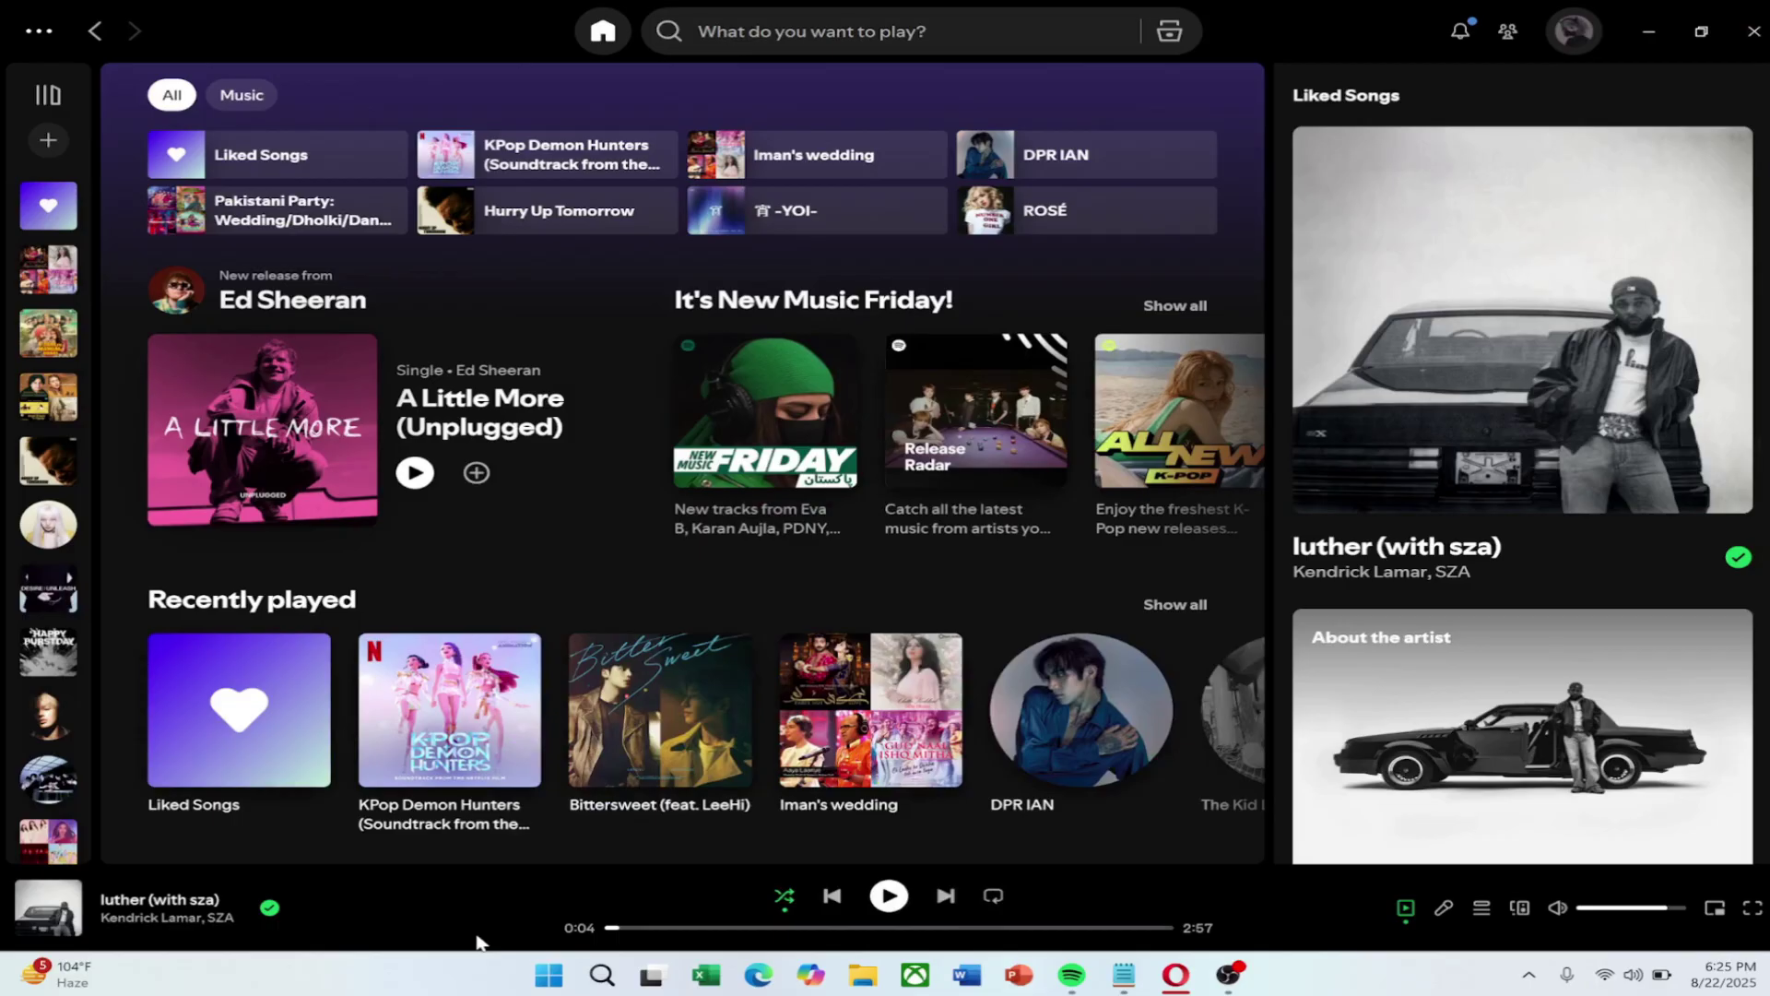
click(549, 975)
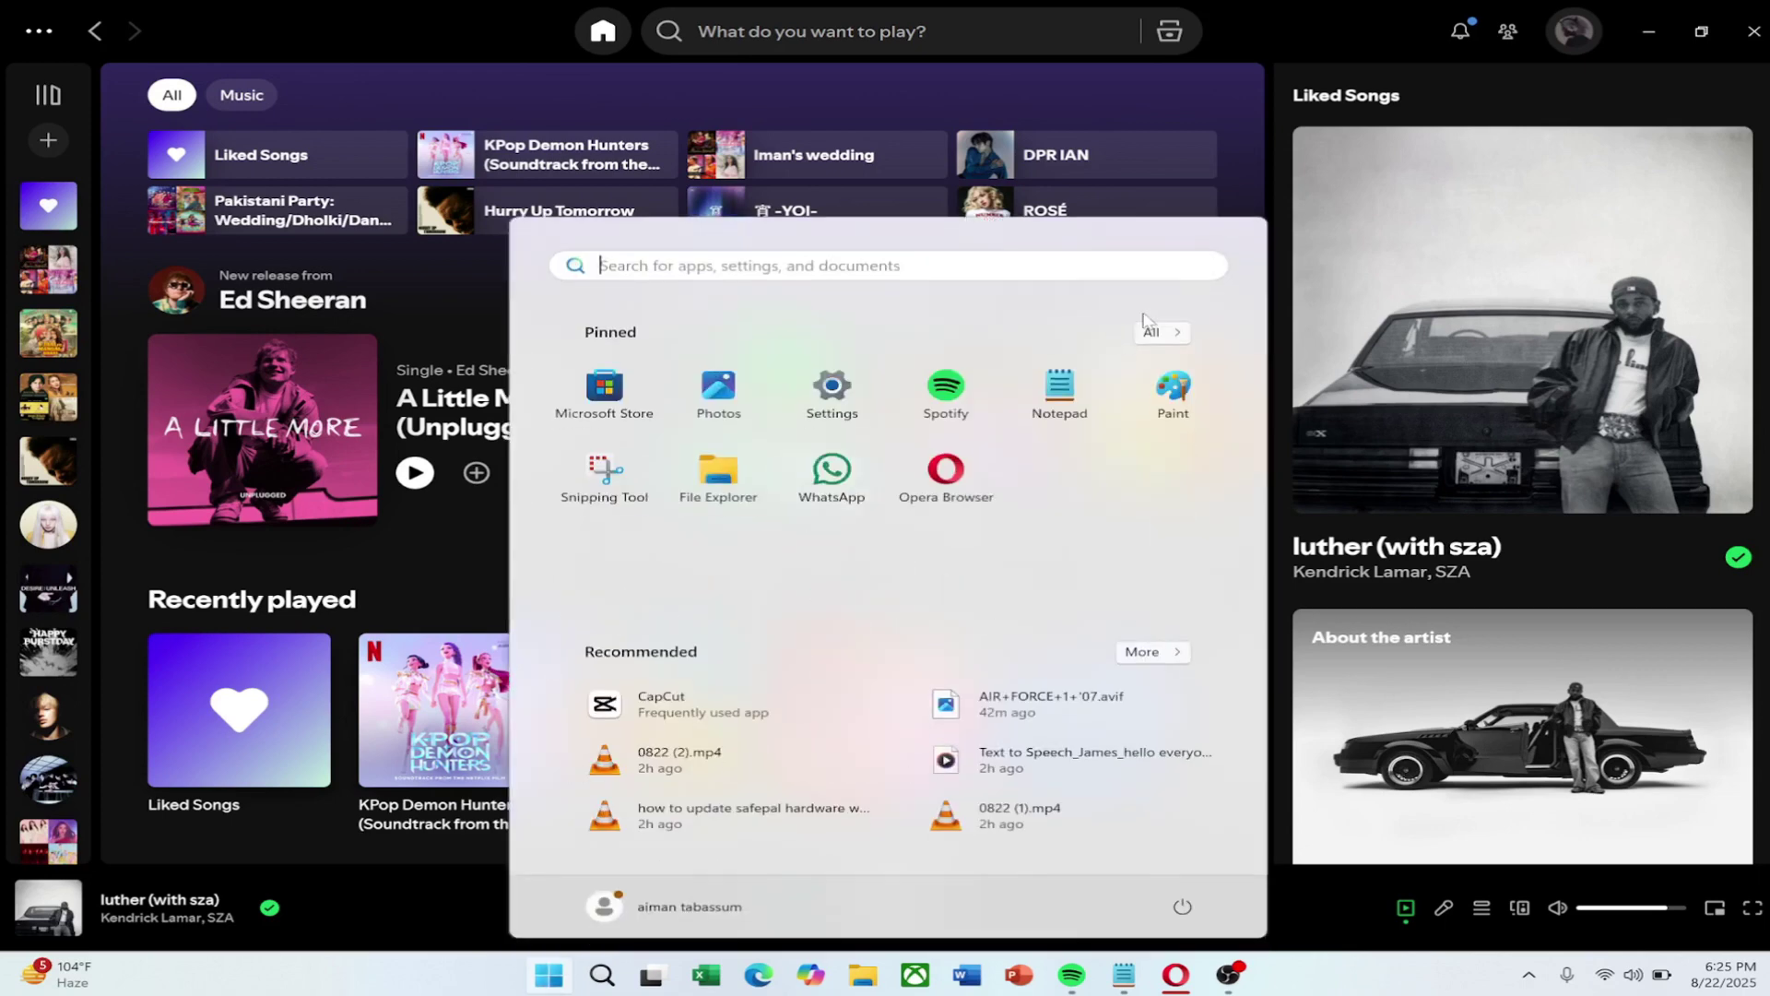
click(1159, 333)
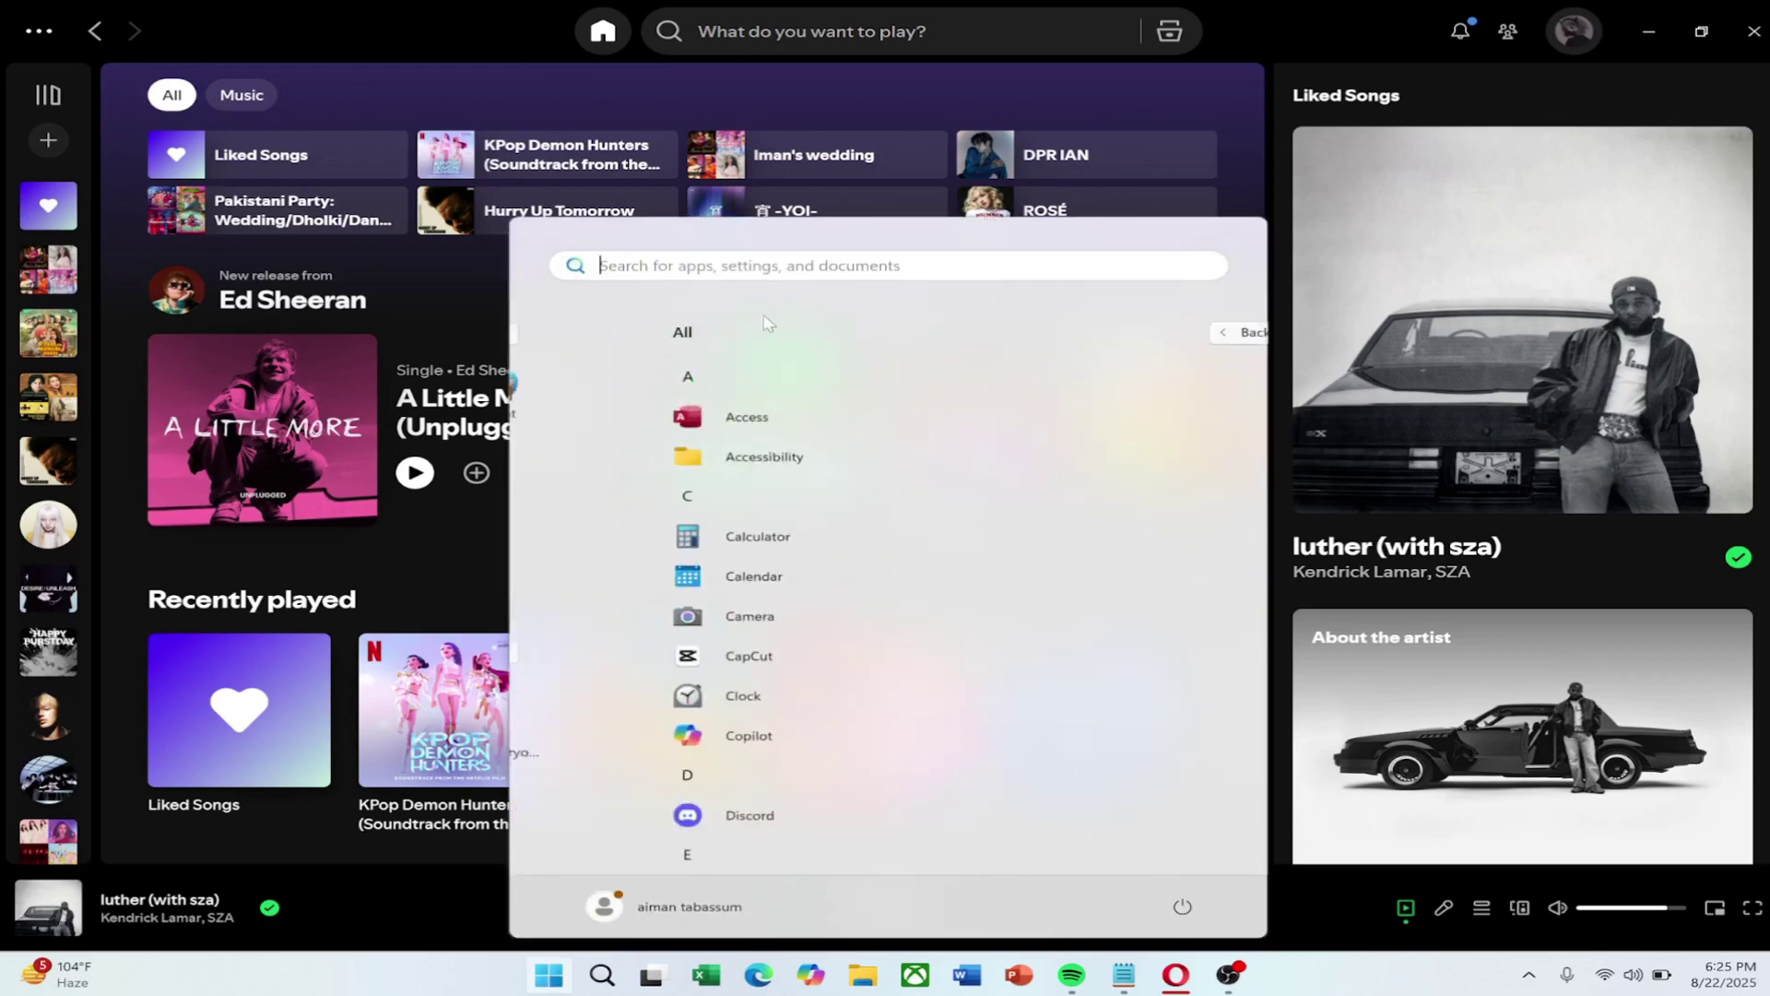
click(771, 266)
text(n)
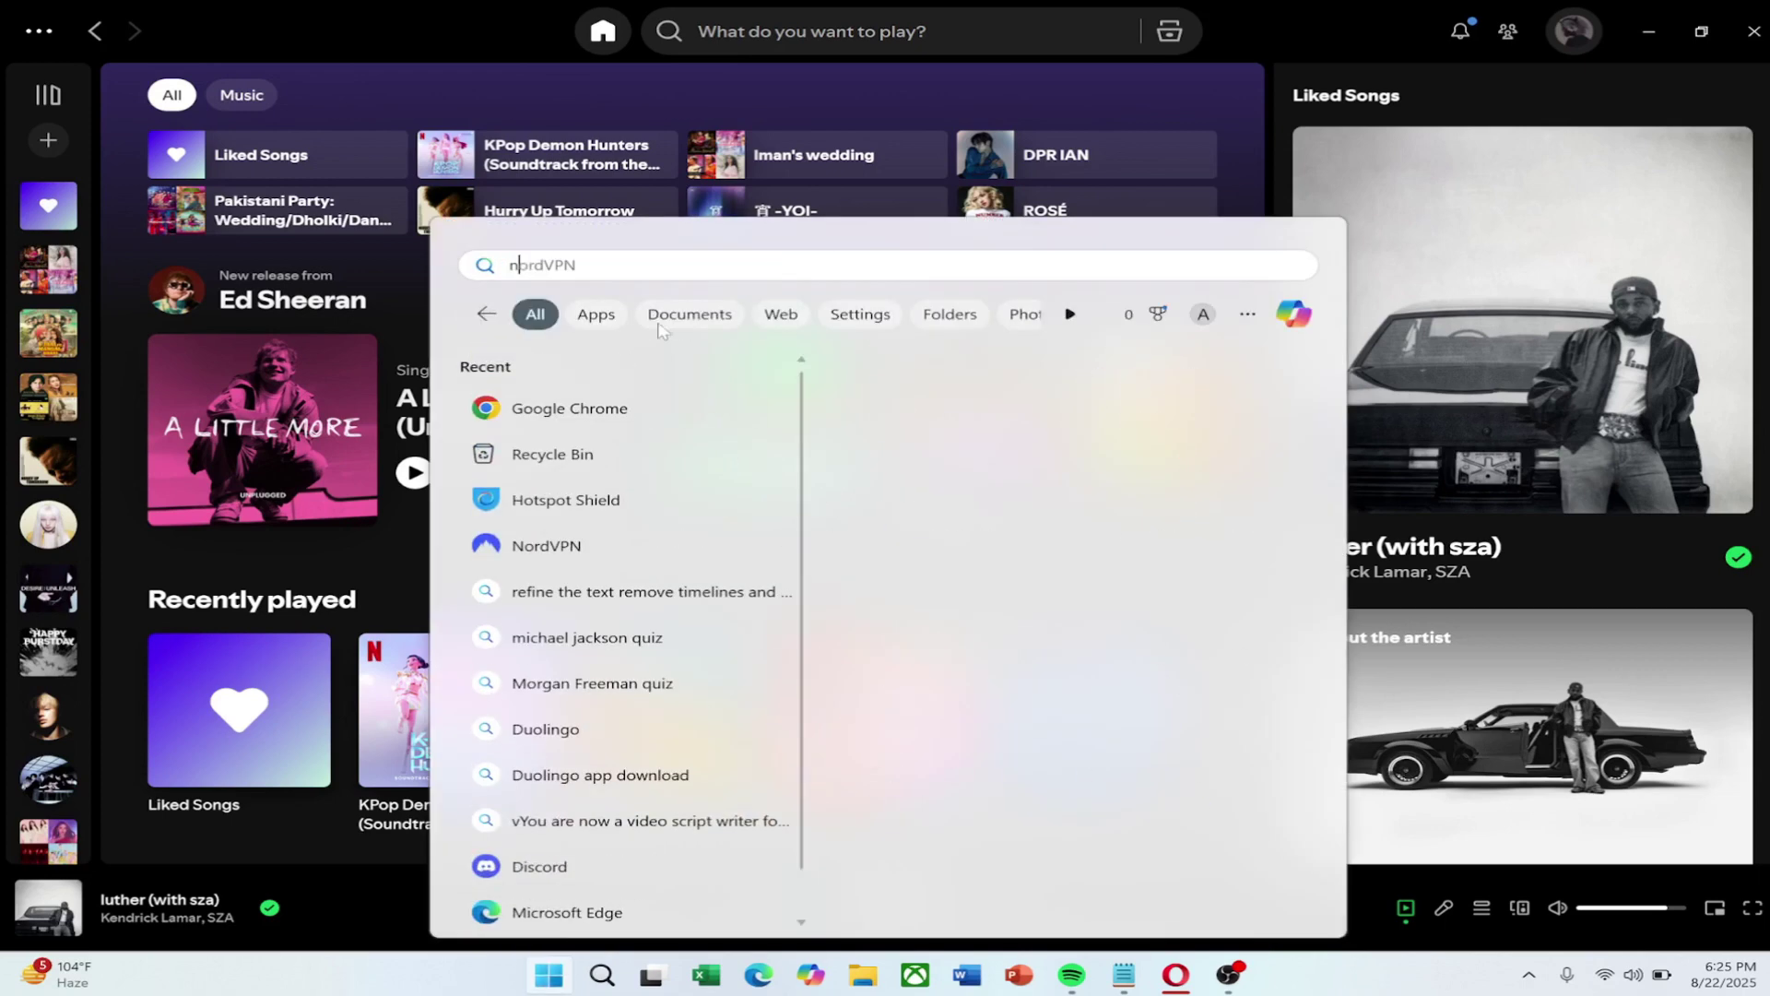
- Launch the NordVPN app from the Start menu search results
click(629, 430)
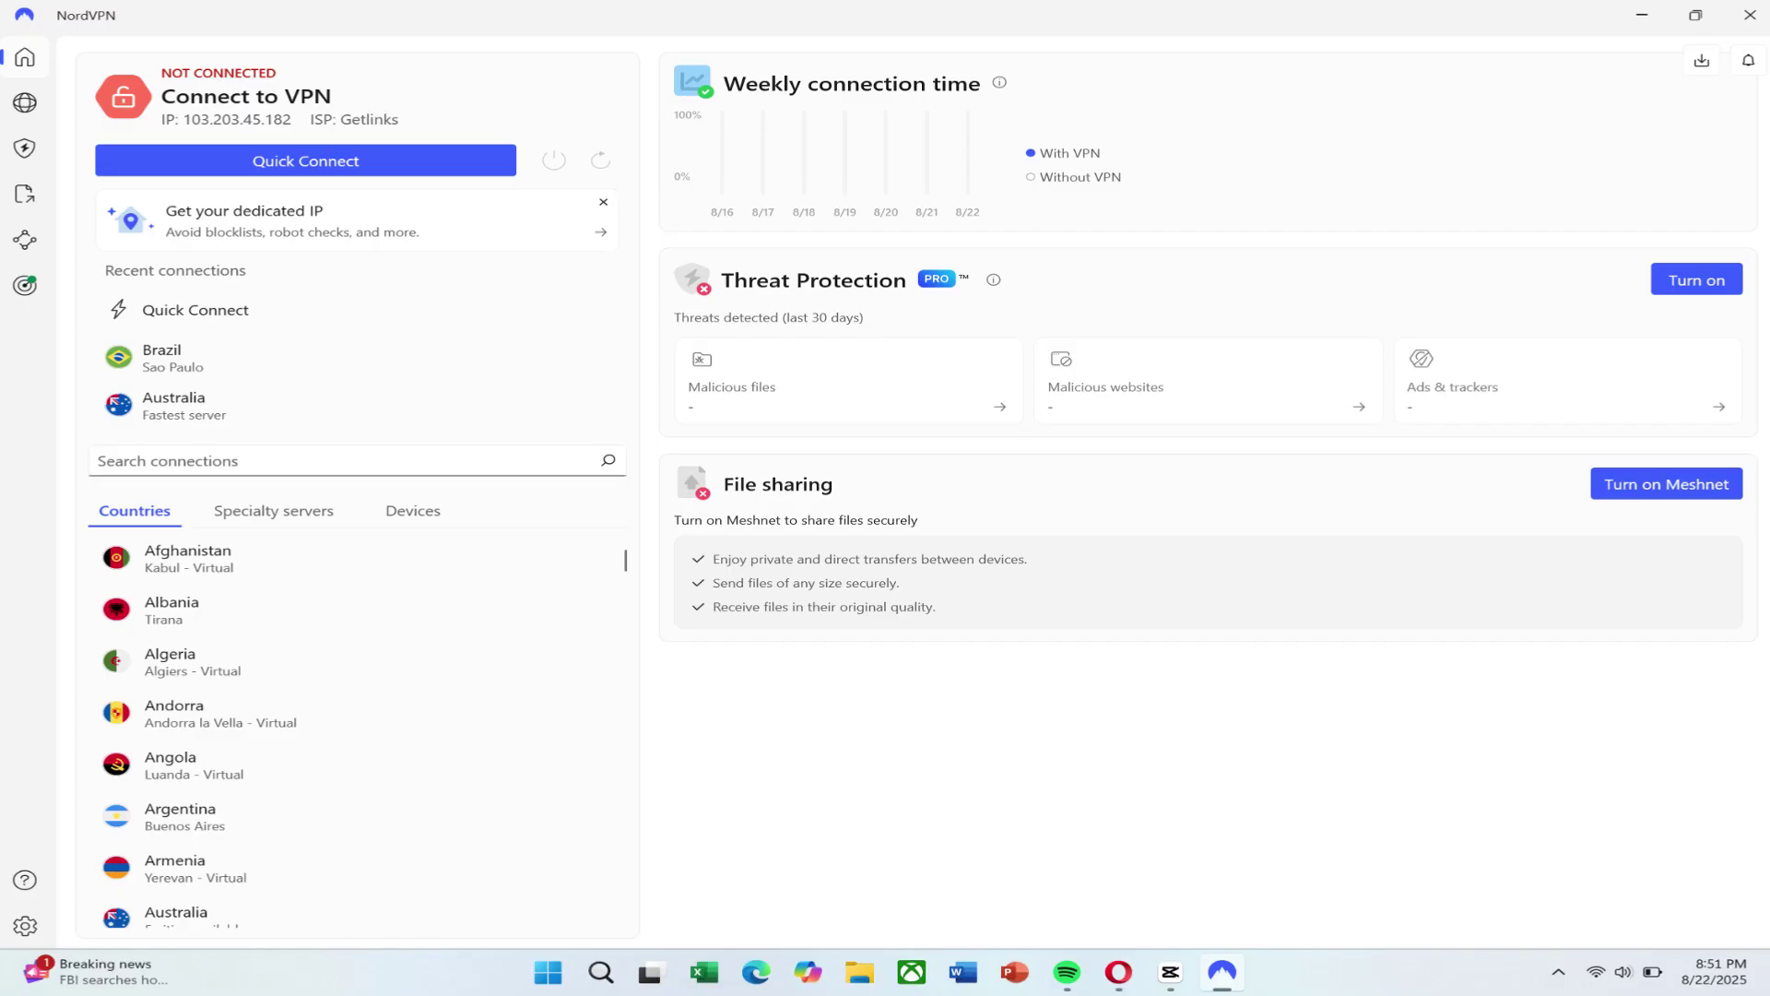